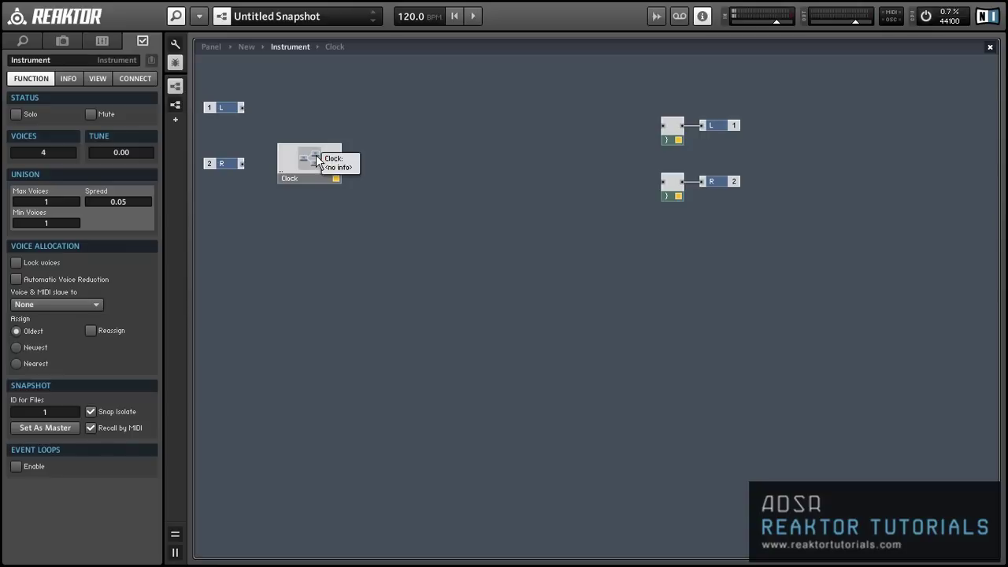
# Inspect the Clock macro's tempo, speed, selector, multiply and Pos modules, then return to Instrument level
pyautogui.doubleClick(316, 161)
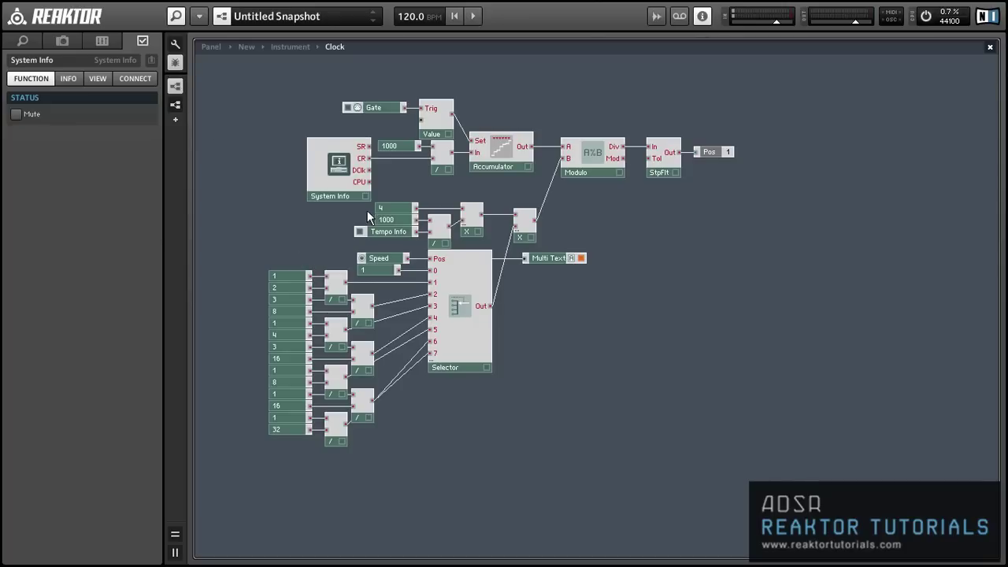
pyautogui.moveTo(388, 181); pyautogui.dragTo(483, 239)
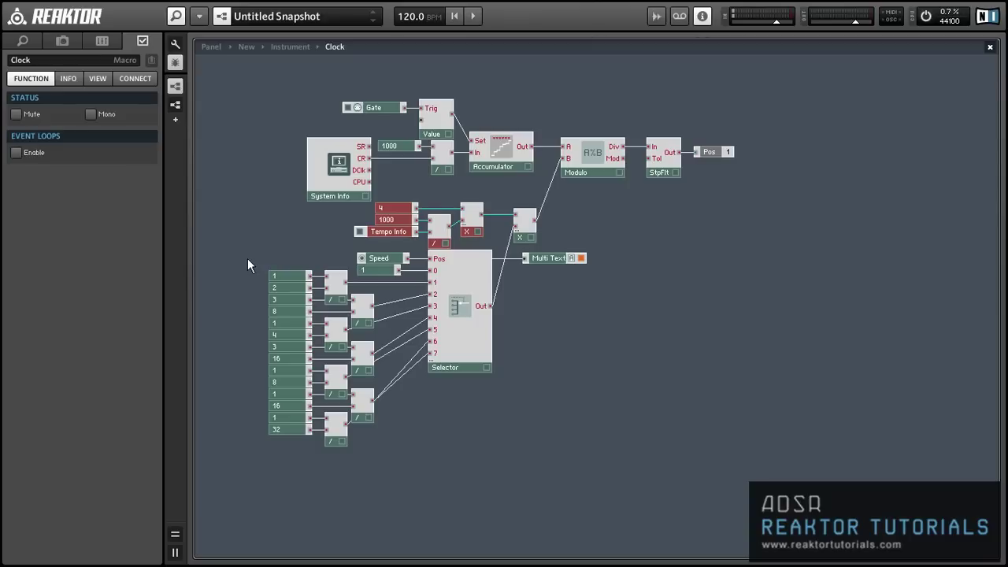
pyautogui.moveTo(247, 265); pyautogui.dragTo(514, 446)
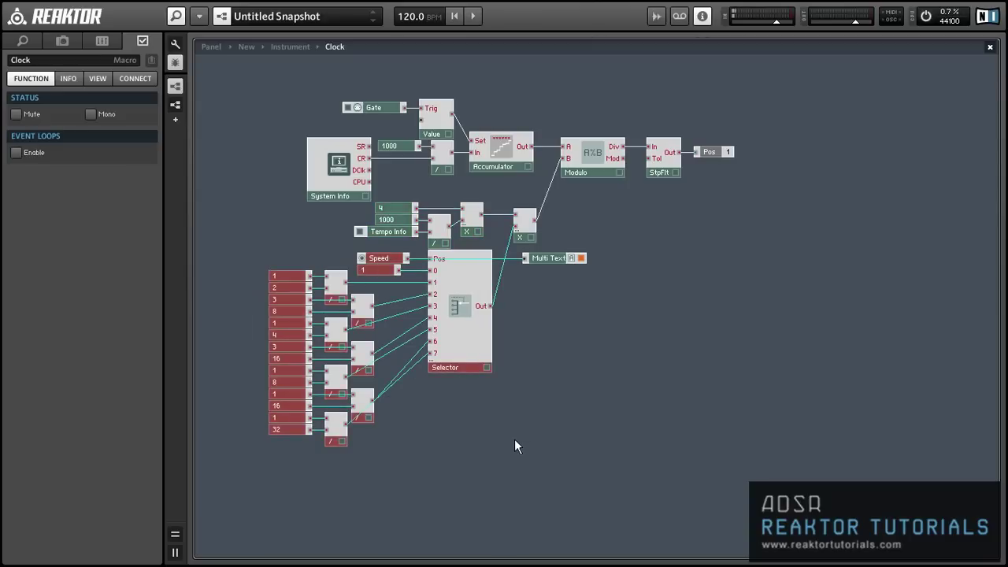
pyautogui.click(529, 240)
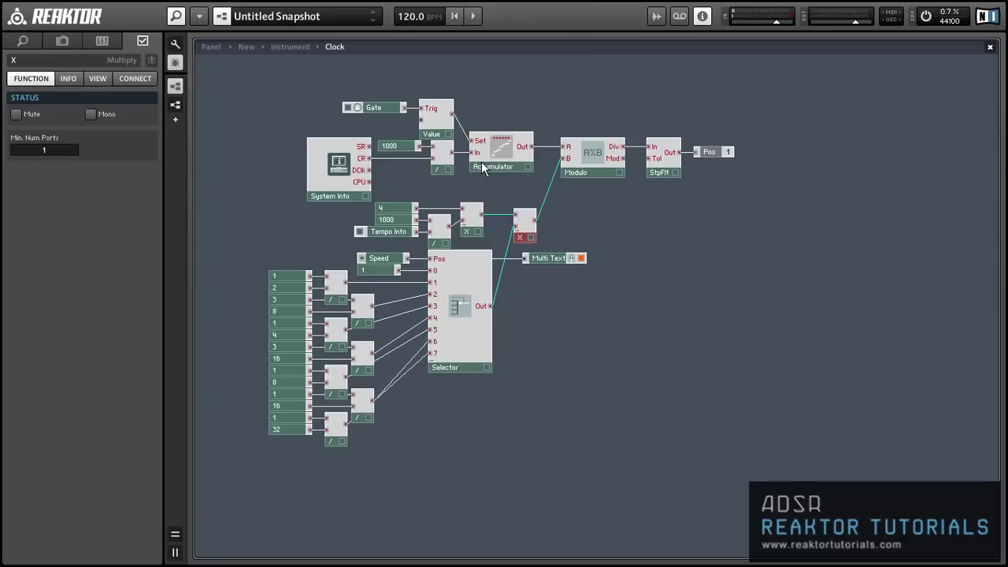
pyautogui.moveTo(714, 154); pyautogui.dragTo(716, 153)
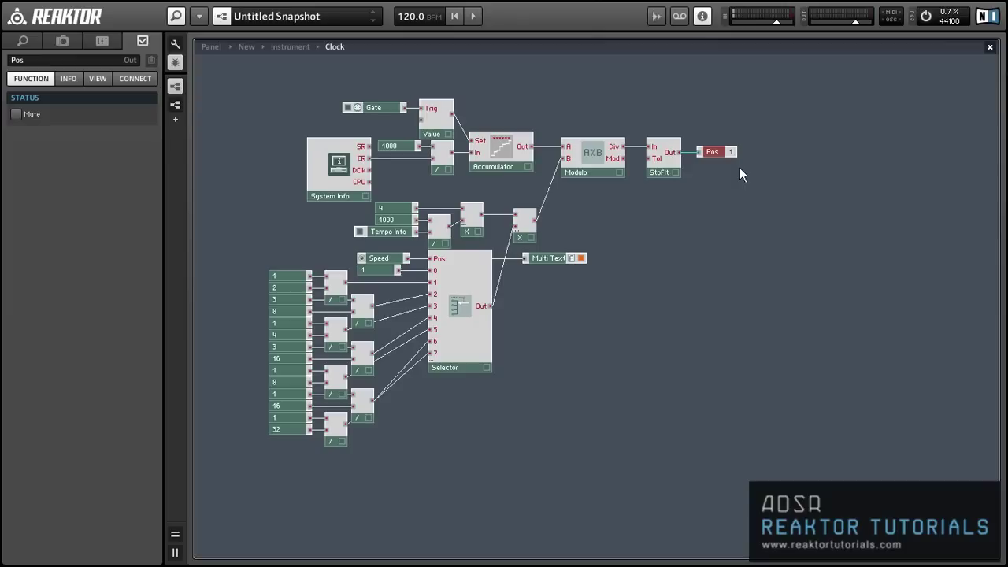
pyautogui.click(726, 166)
pyautogui.doubleClick(721, 183)
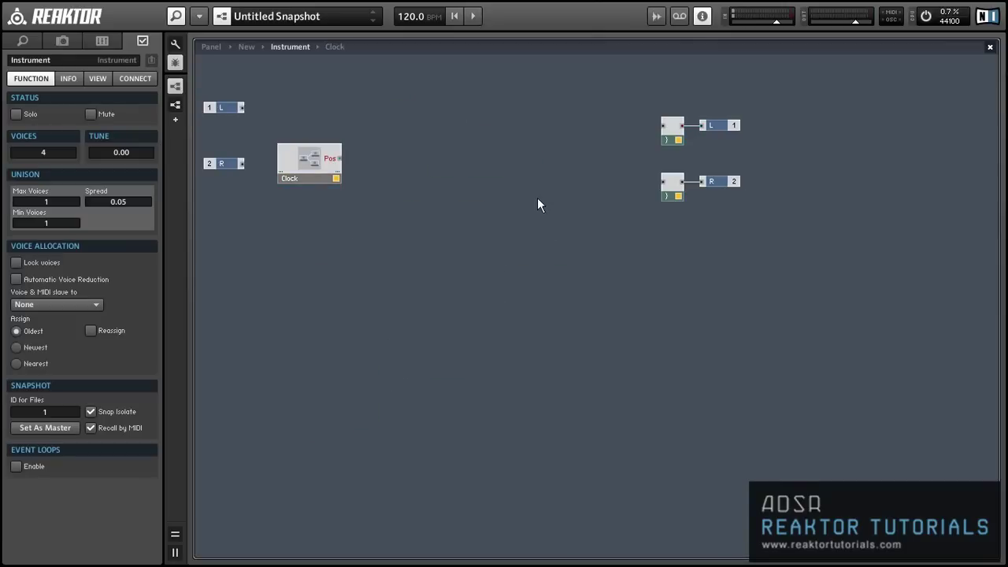
# Insert a new 2in2out macro, wire Clock's Pos into it, and name it Table
pyautogui.rightClick(411, 144)
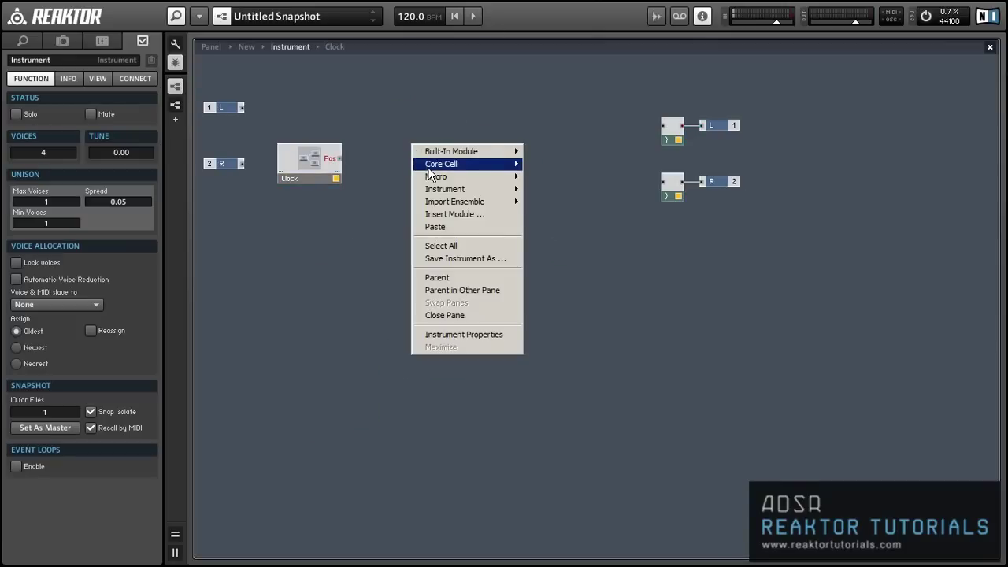
pyautogui.moveTo(441, 177)
pyautogui.click(551, 214)
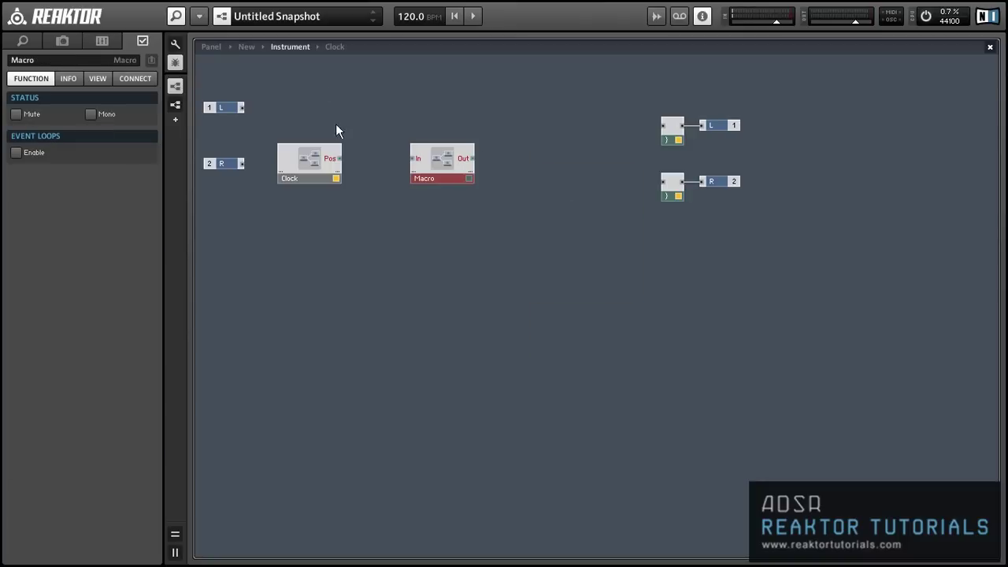
pyautogui.moveTo(339, 158); pyautogui.dragTo(389, 183)
pyautogui.click(64, 62)
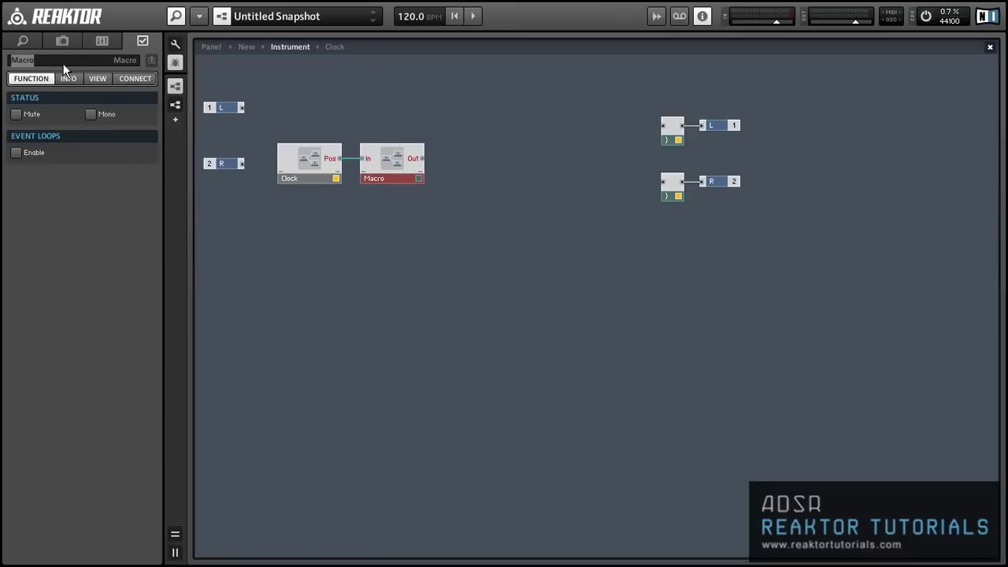
pyautogui.write('Table')
pyautogui.press('Return')
# Inside Table, insert Order and Modulo modules side by side, wiring Modulo's Mod output into Order
pyautogui.doubleClick(394, 162)
pyautogui.doubleClick(391, 179)
pyautogui.write('order')
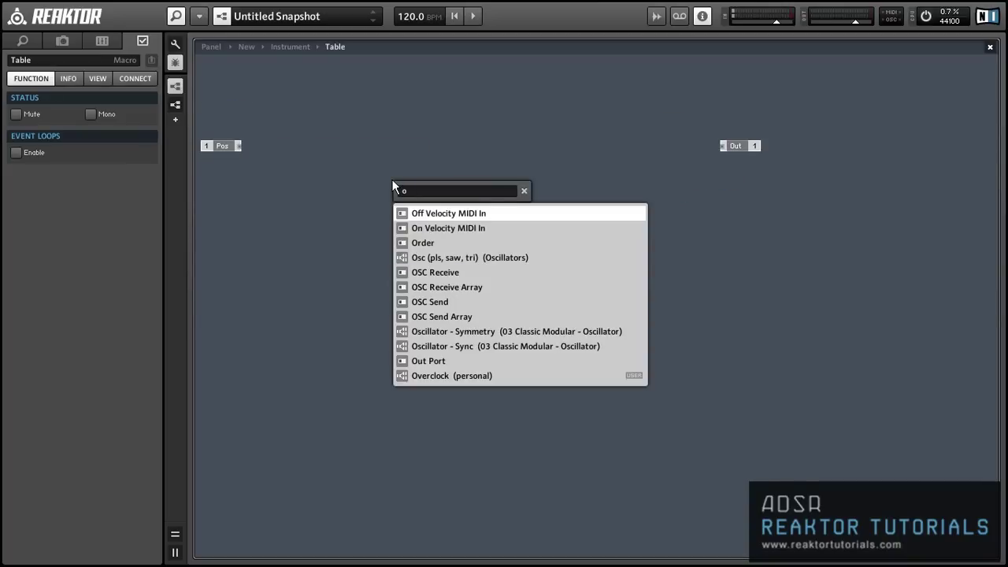
pyautogui.press('Return')
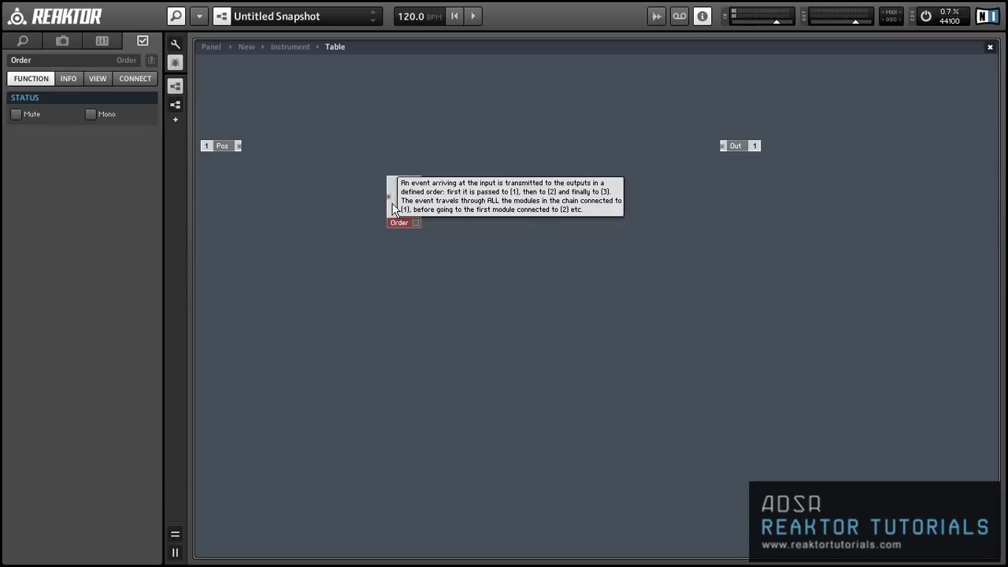
pyautogui.moveTo(396, 212); pyautogui.dragTo(396, 166)
pyautogui.click(363, 207)
pyautogui.doubleClick(363, 207)
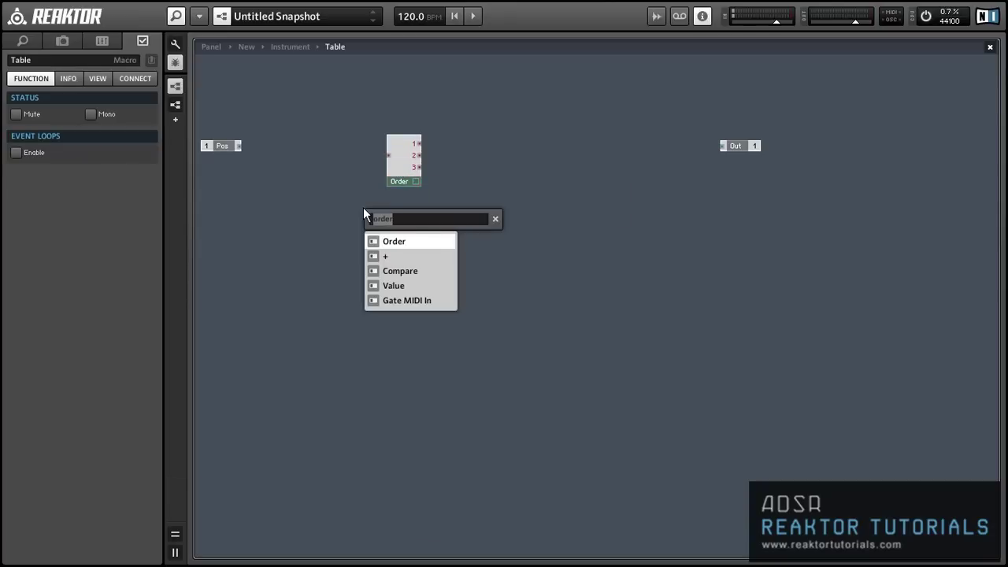
pyautogui.write('modulo')
pyautogui.press('Return')
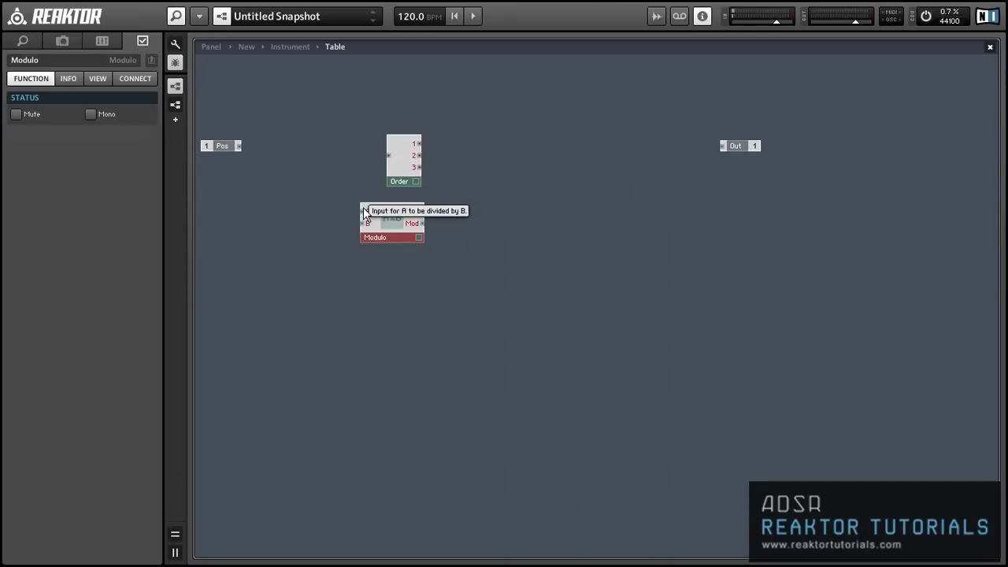
pyautogui.moveTo(385, 228); pyautogui.dragTo(388, 155)
pyautogui.click(370, 215)
pyautogui.moveTo(329, 189); pyautogui.dragTo(343, 165)
# Feed a constant 16 into Modulo's B input and wire Pos into its A input
pyautogui.rightClick(316, 155)
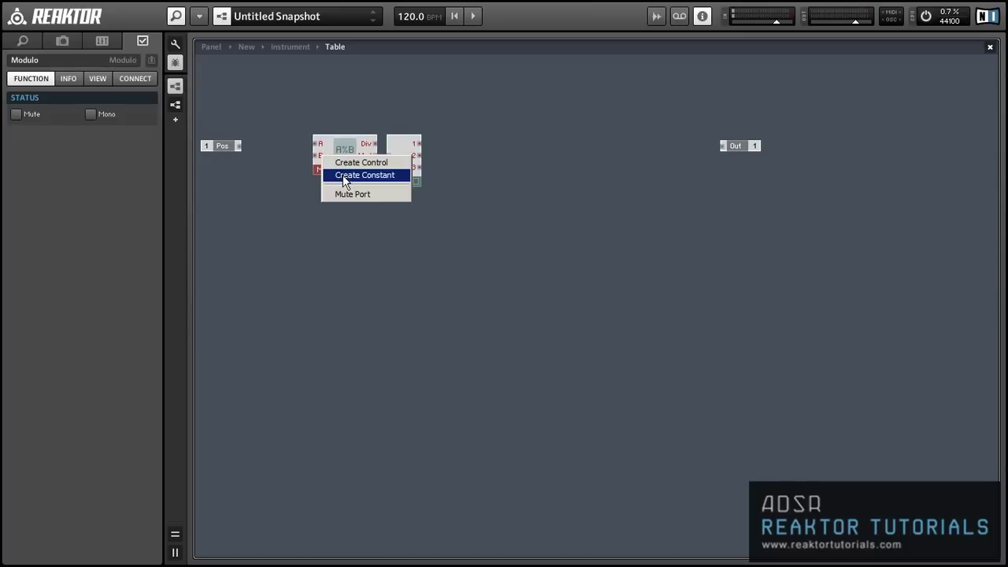
pyautogui.click(343, 175)
pyautogui.click(61, 111)
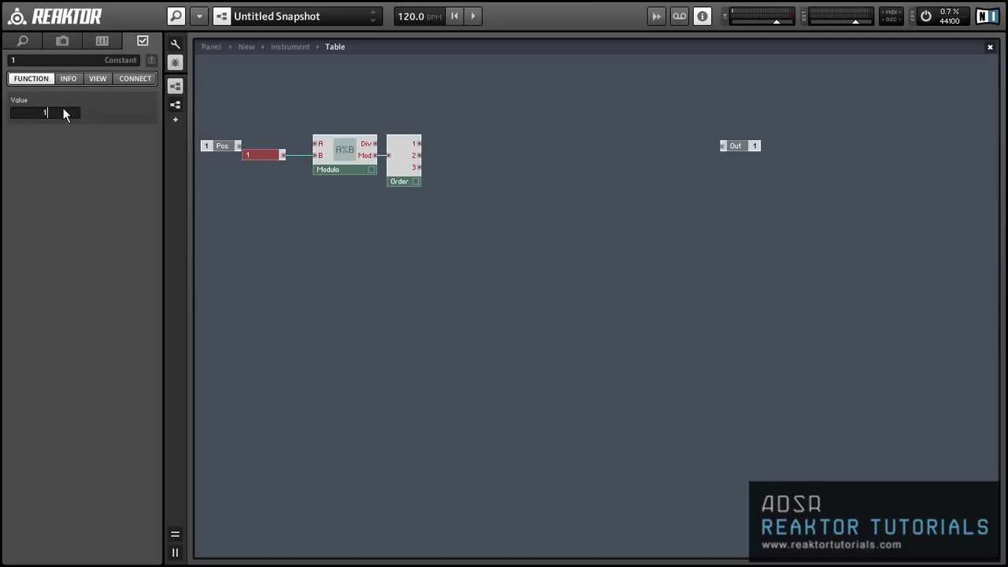
pyautogui.write('16')
pyautogui.click(209, 250)
pyautogui.click(224, 147)
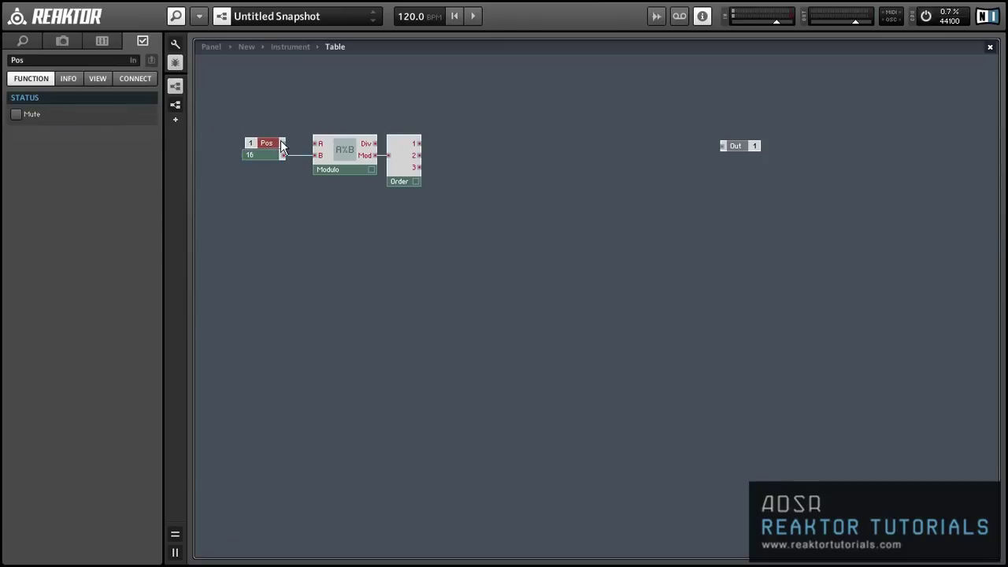
pyautogui.moveTo(316, 143); pyautogui.dragTo(277, 158)
pyautogui.click(565, 203)
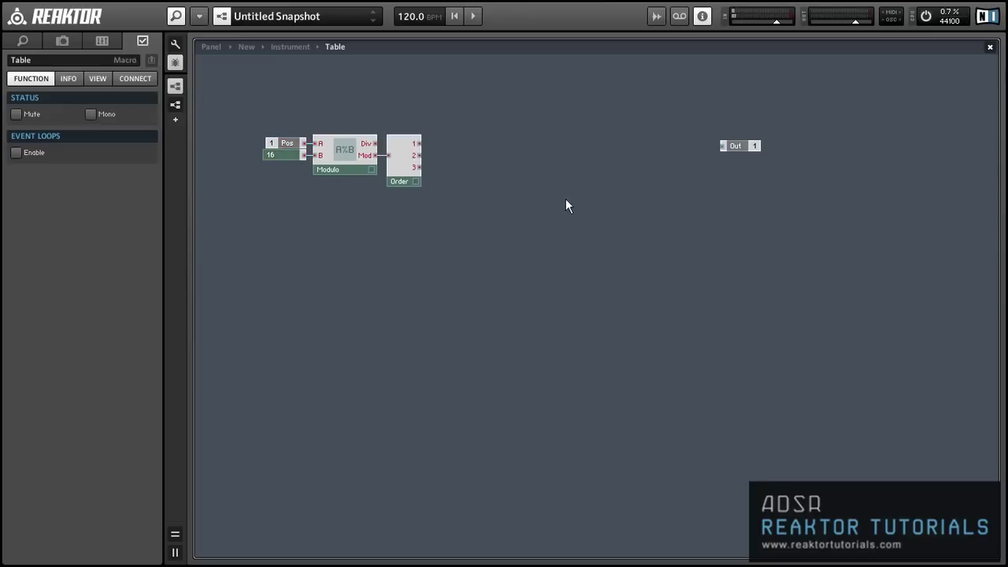
# Add an Event Table fed by Order outputs 2→RX and 3→R, with its output to Out
pyautogui.doubleClick(565, 203)
pyautogui.write('event table')
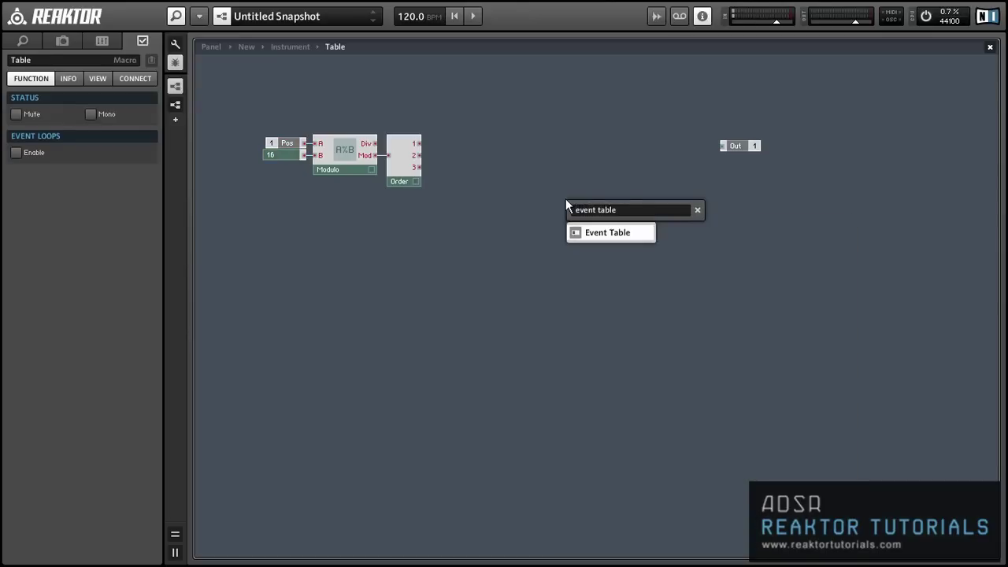
pyautogui.press('Return')
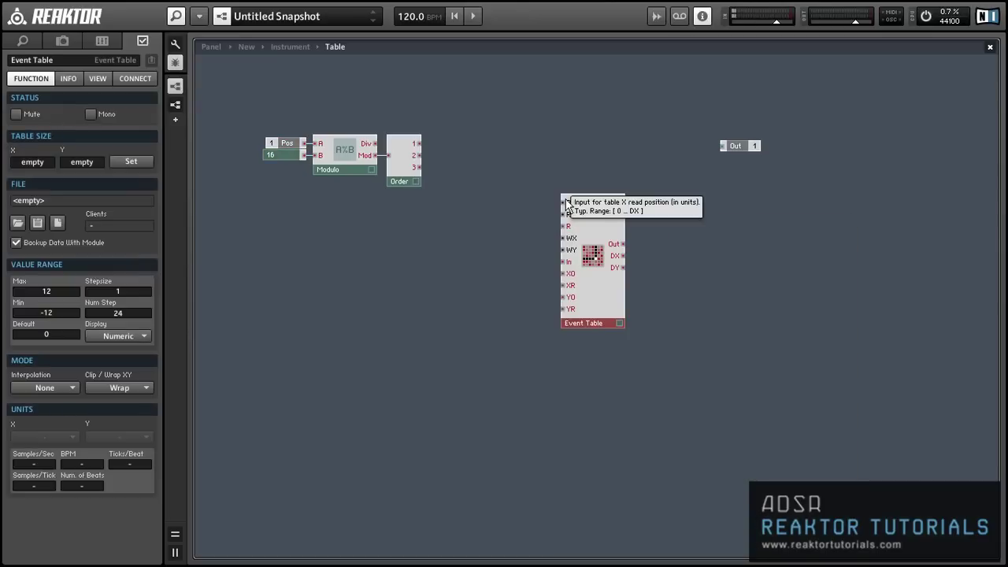
pyautogui.moveTo(420, 156); pyautogui.dragTo(583, 180)
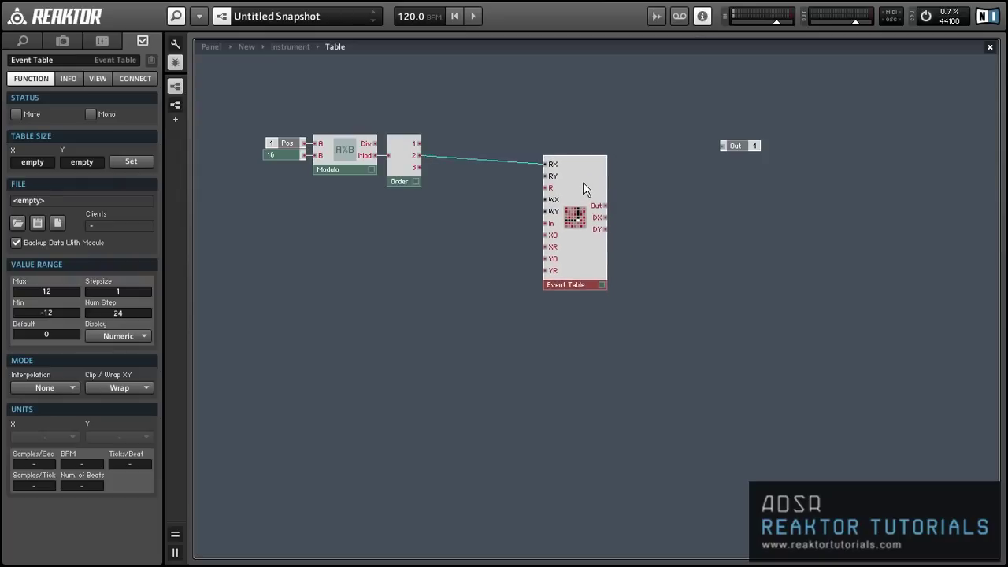
pyautogui.click(484, 185)
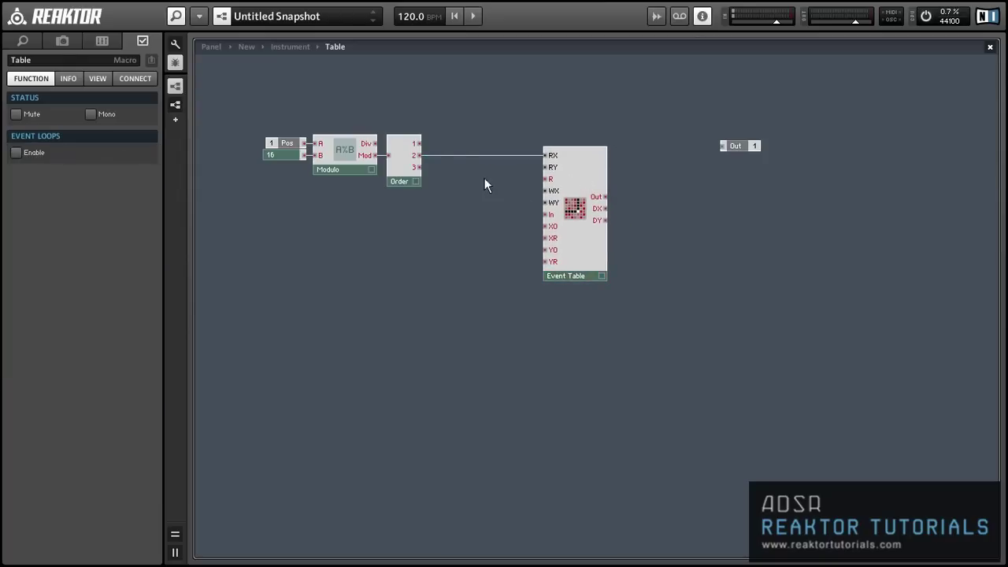
pyautogui.moveTo(420, 167); pyautogui.dragTo(656, 192)
pyautogui.click(617, 186)
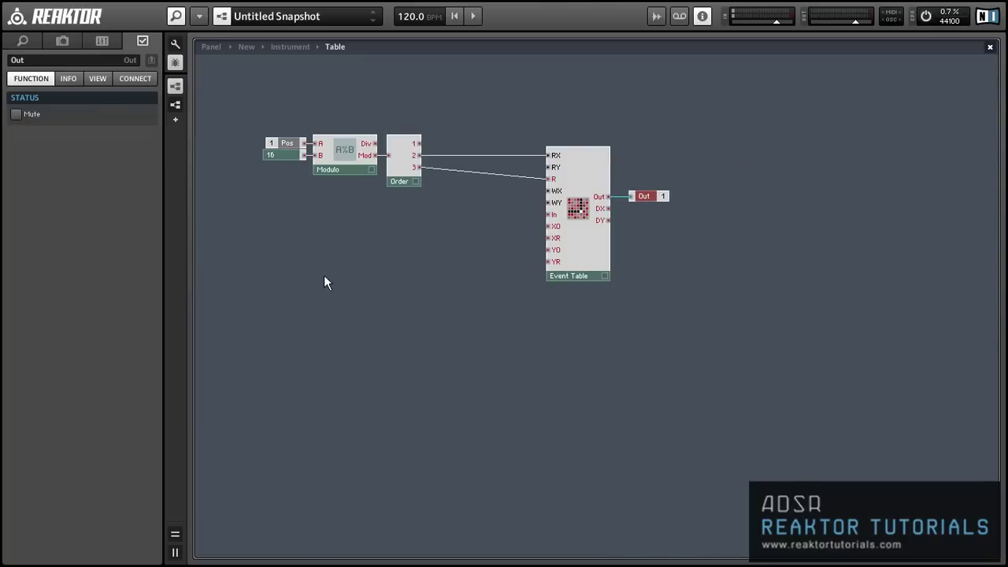
pyautogui.click(606, 237)
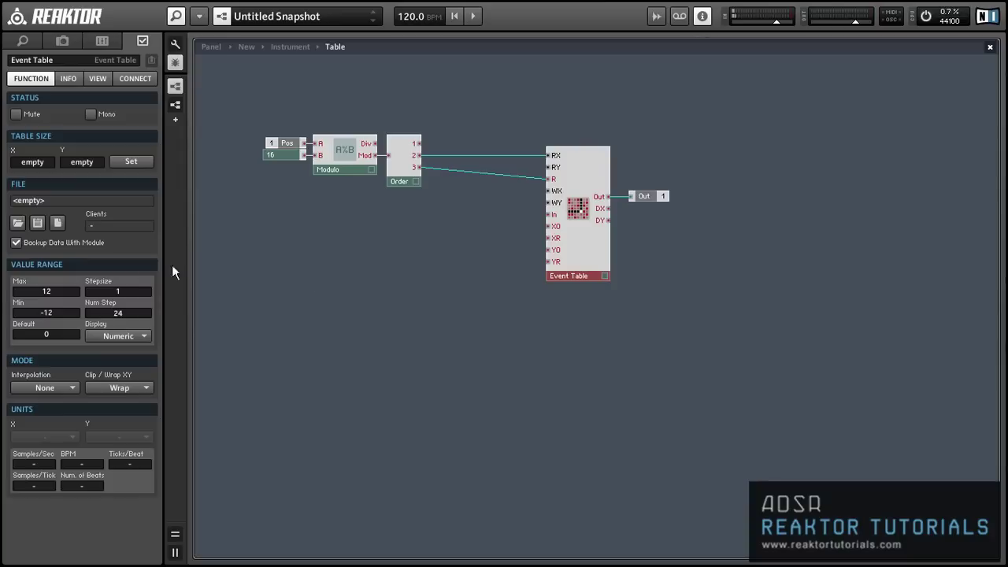
# Set the Event Table to 16 by 1, with max 12, min -12 and step size 1
pyautogui.click(131, 161)
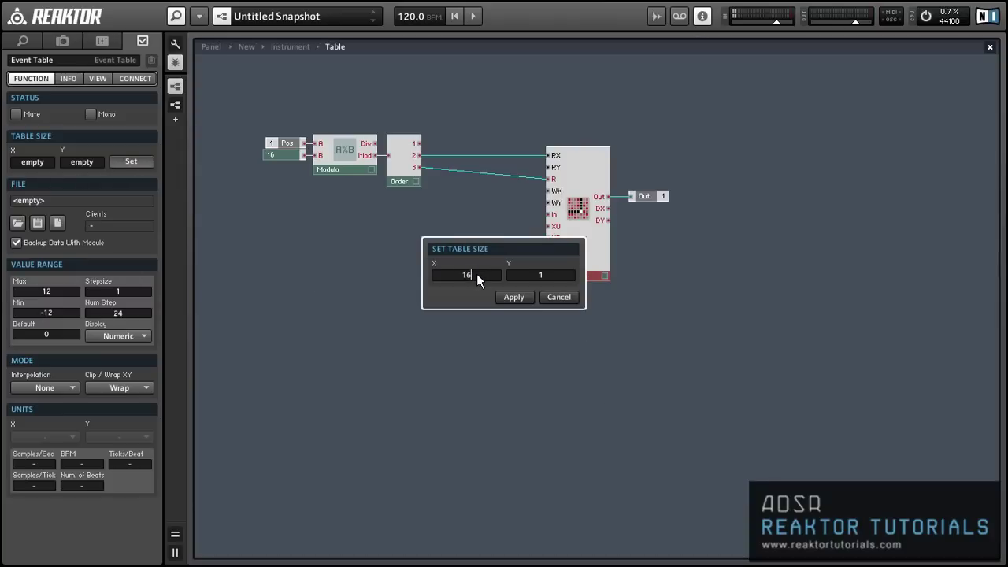
pyautogui.click(511, 296)
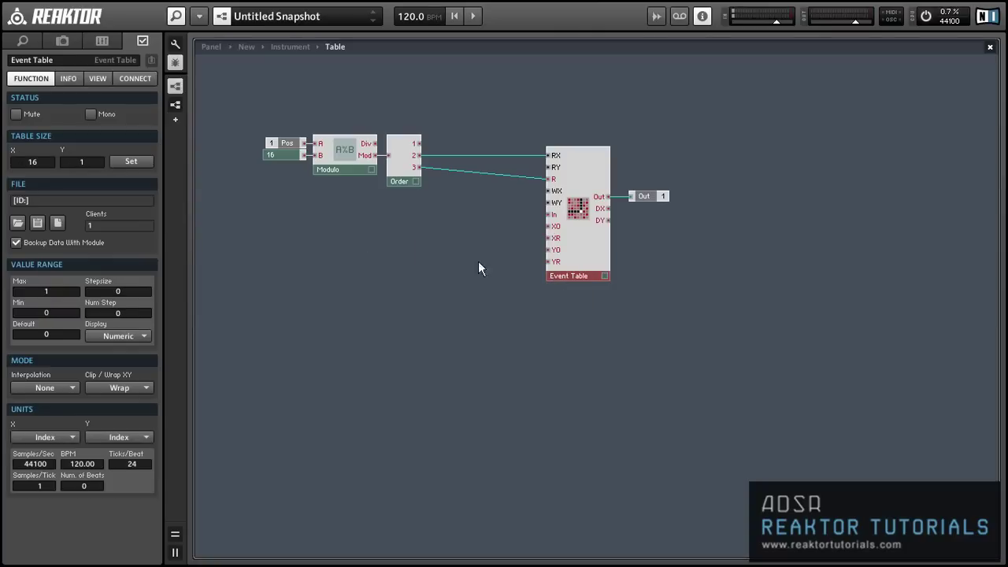
pyautogui.click(65, 292)
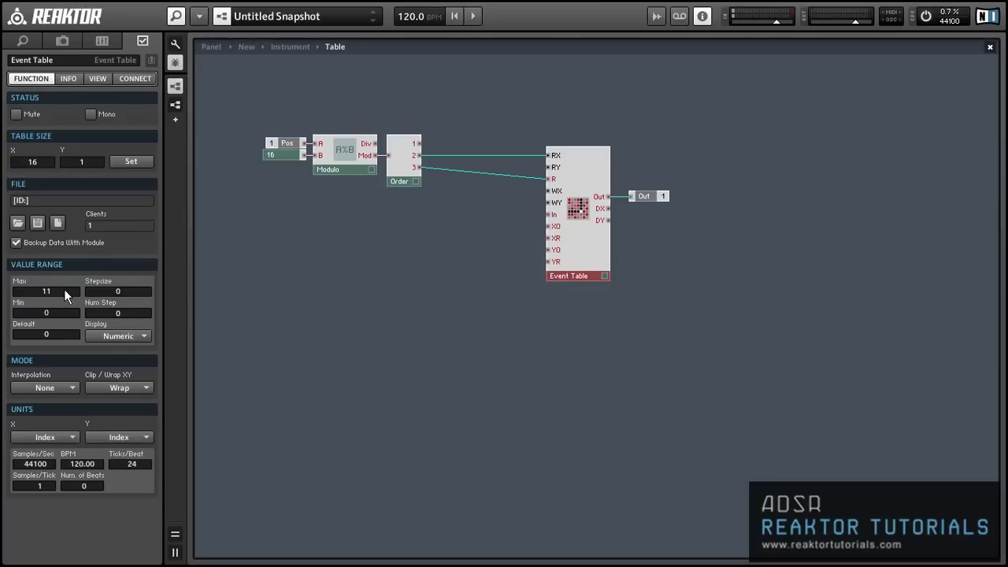
pyautogui.write('2')
pyautogui.press('Return')
pyautogui.click(60, 309)
pyautogui.write('-12')
pyautogui.click(110, 290)
pyautogui.write('1')
pyautogui.press('Return')
pyautogui.click(260, 269)
pyautogui.click(579, 247)
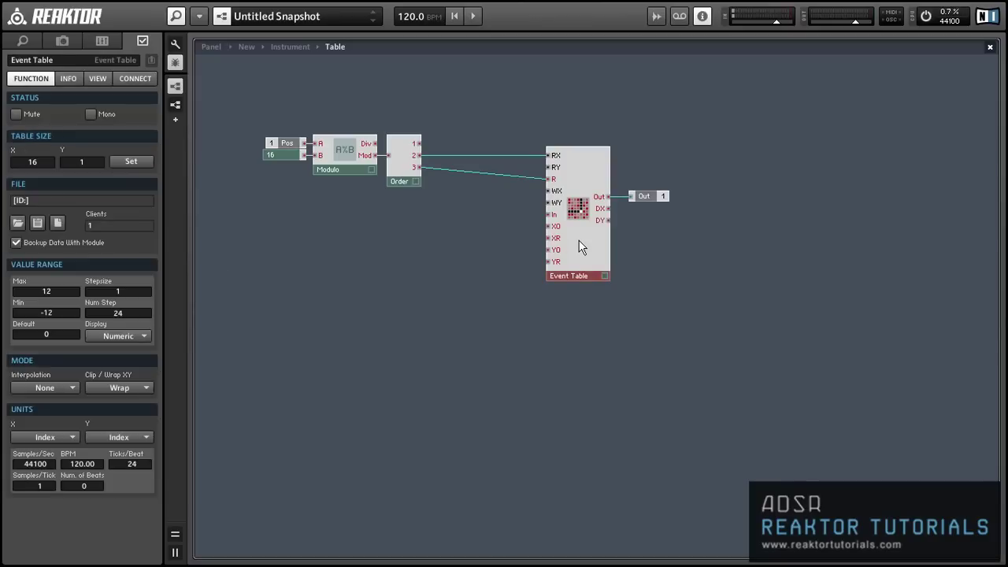
pyautogui.click(535, 232)
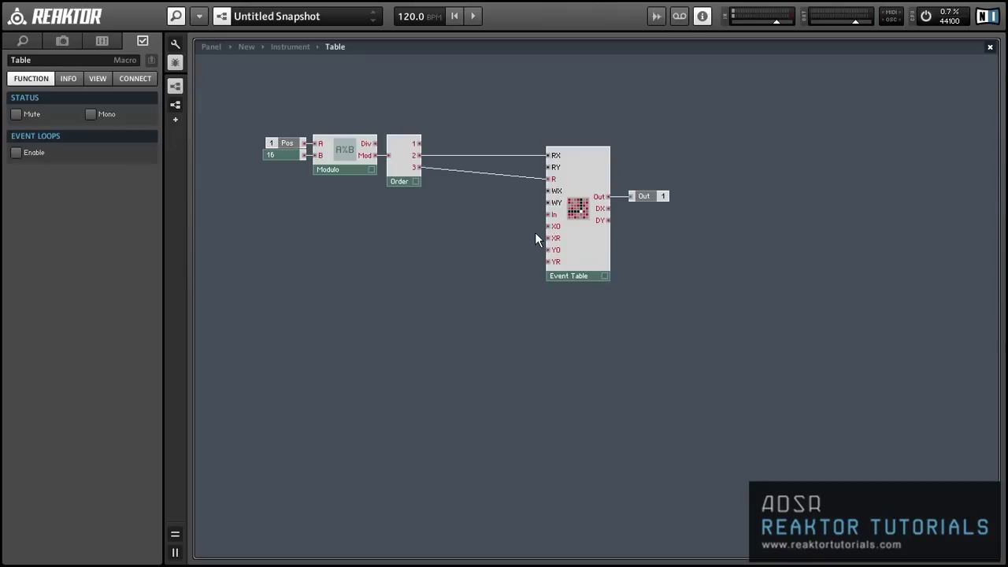
# Back at Instrument level, insert a Sawtooth Oscillator and place it lower on the canvas
pyautogui.doubleClick(535, 233)
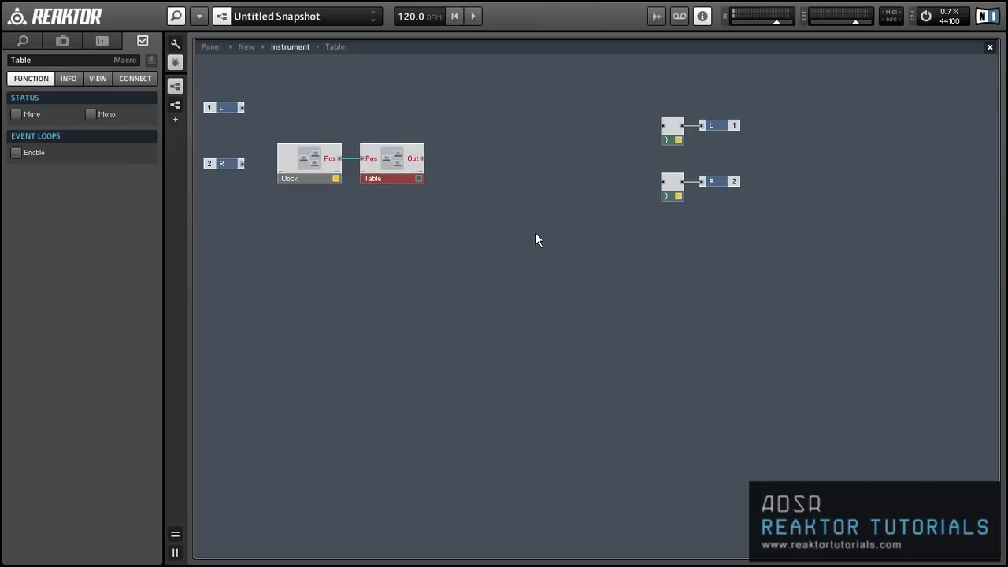
pyautogui.doubleClick(472, 234)
pyautogui.write('sawt')
pyautogui.press('Return')
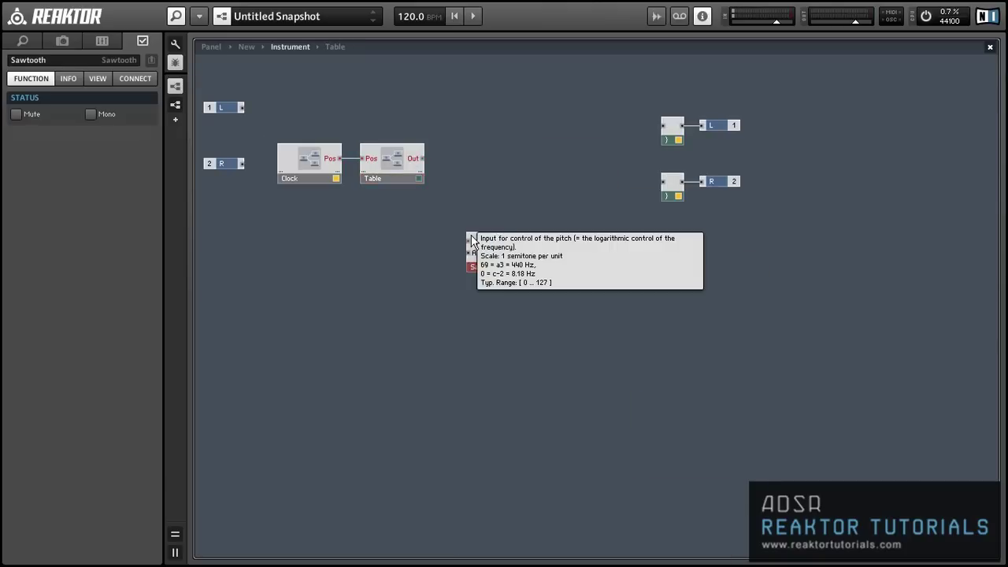
pyautogui.moveTo(494, 260); pyautogui.dragTo(546, 282)
# Add Note Pitch MIDI In and Add modules, positioning them beside the Table macro
pyautogui.doubleClick(546, 281)
pyautogui.write('note')
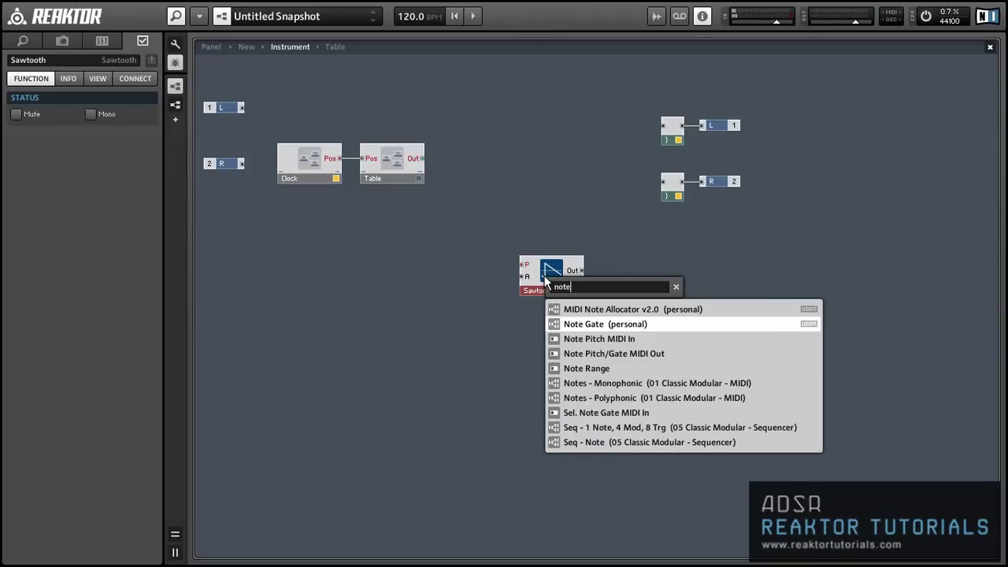
pyautogui.press('Down')
pyautogui.press('Return')
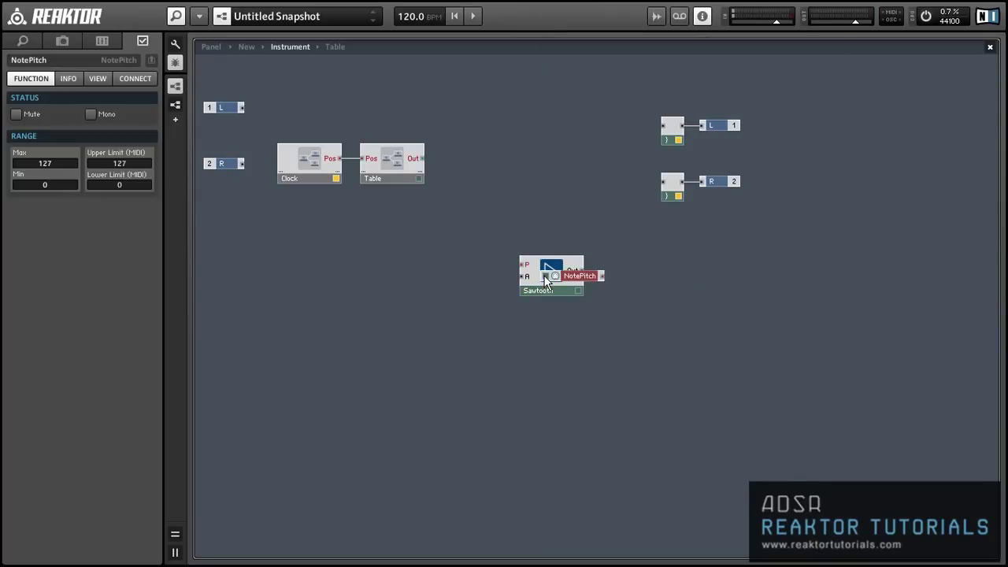
pyautogui.moveTo(542, 274); pyautogui.dragTo(453, 256)
pyautogui.doubleClick(446, 249)
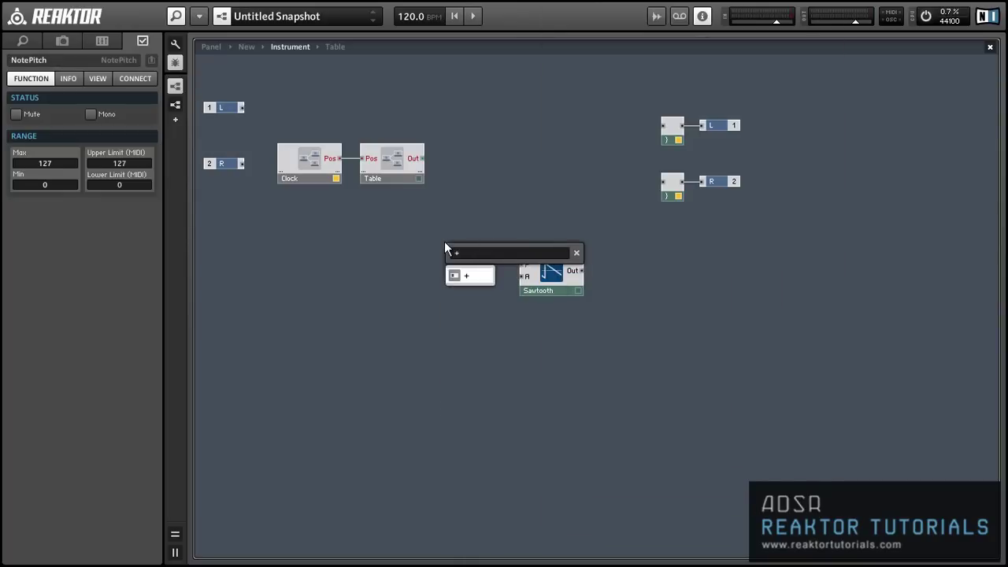
pyautogui.press('Return')
pyautogui.moveTo(451, 266); pyautogui.dragTo(453, 161)
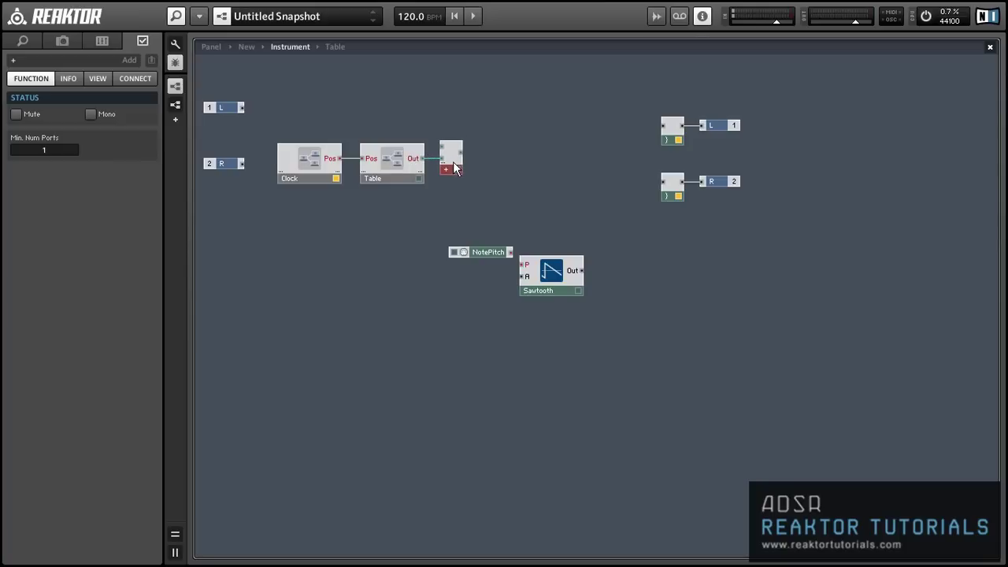
pyautogui.moveTo(472, 249); pyautogui.dragTo(563, 175)
# Insert Gate MIDI In and an AR - Env envelope, wiring the Gate into the envelope's G input
pyautogui.click(550, 220)
pyautogui.doubleClick(550, 220)
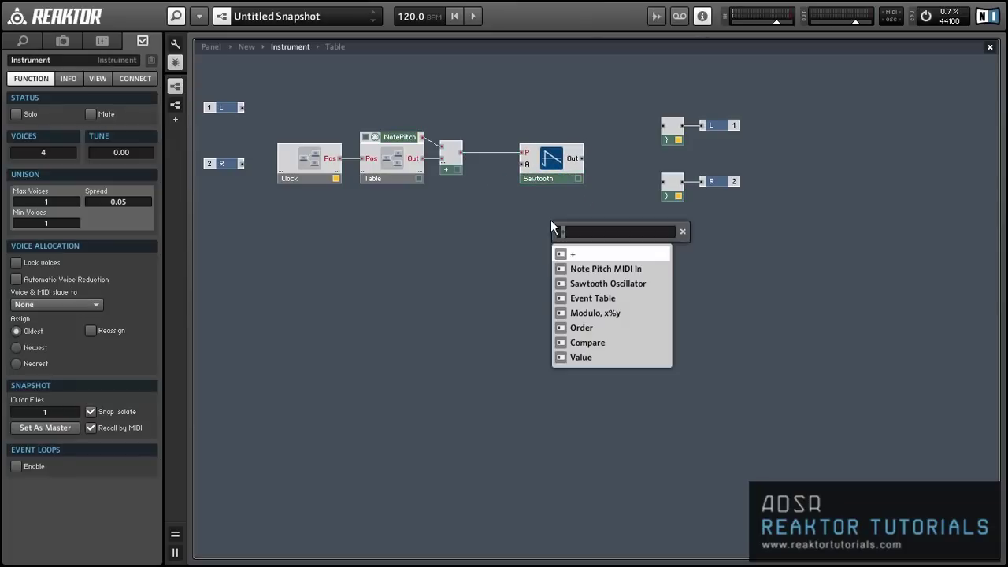
pyautogui.write('ga')
pyautogui.press('Return')
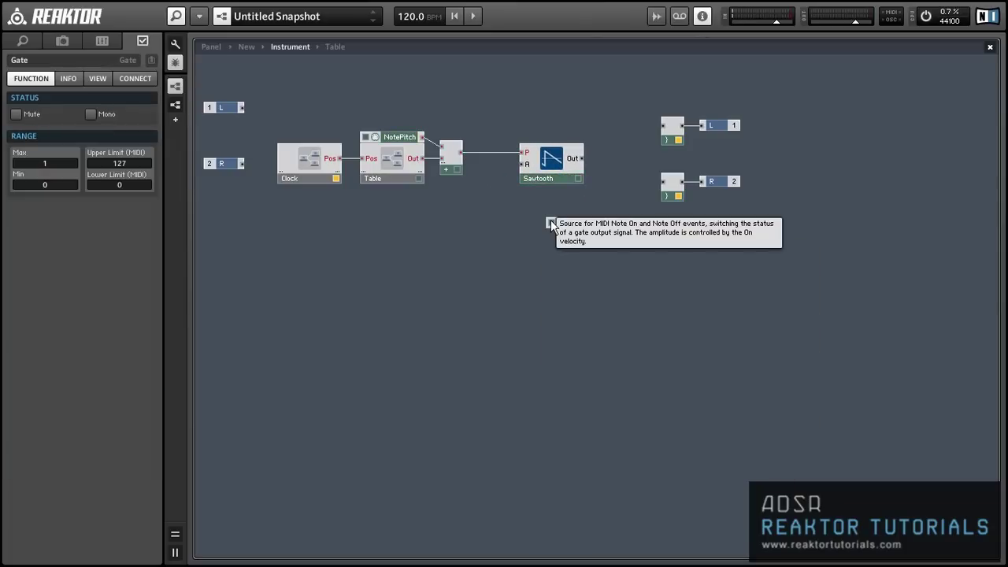
pyautogui.doubleClick(550, 220)
pyautogui.write('ar en')
pyautogui.press('Return')
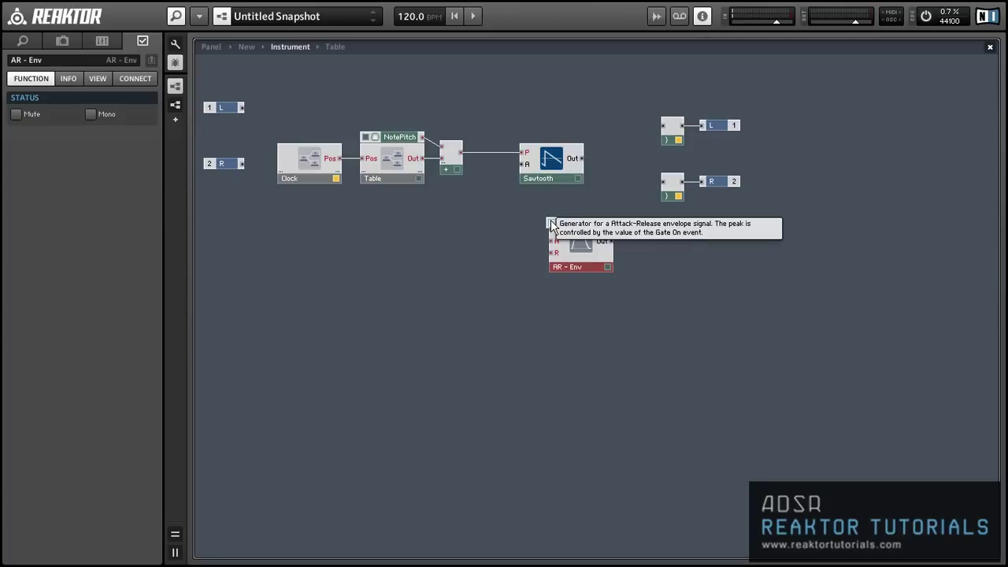
pyautogui.moveTo(599, 257); pyautogui.dragTo(646, 250)
pyautogui.moveTo(606, 224); pyautogui.dragTo(616, 226)
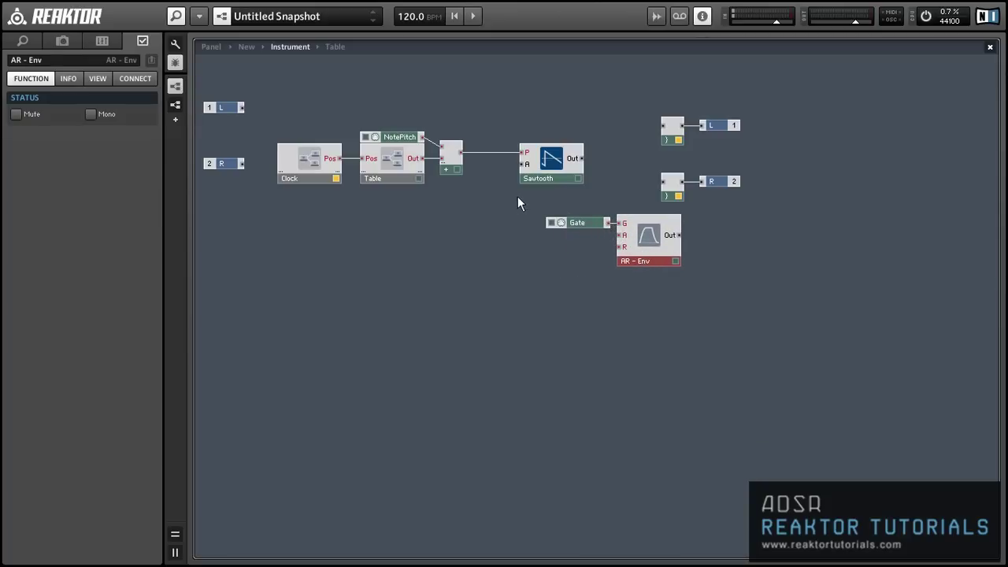
# Wire the sawtooth output to the L output and shift the whole module chain up and right
pyautogui.moveTo(517, 203); pyautogui.dragTo(663, 127)
pyautogui.click(550, 194)
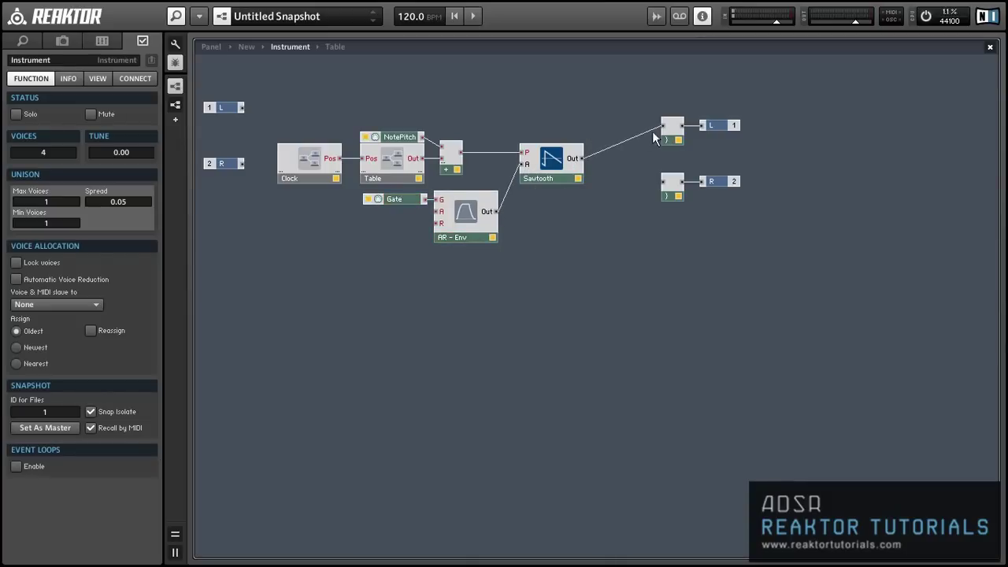
pyautogui.moveTo(599, 265); pyautogui.dragTo(361, 108)
pyautogui.keyDown('shift'); pyautogui.click(324, 168); pyautogui.keyUp('shift')
pyautogui.moveTo(324, 168); pyautogui.dragTo(366, 137)
# Switch to Panel view with F3 and pull the master output fader slightly down
pyautogui.press('F3')
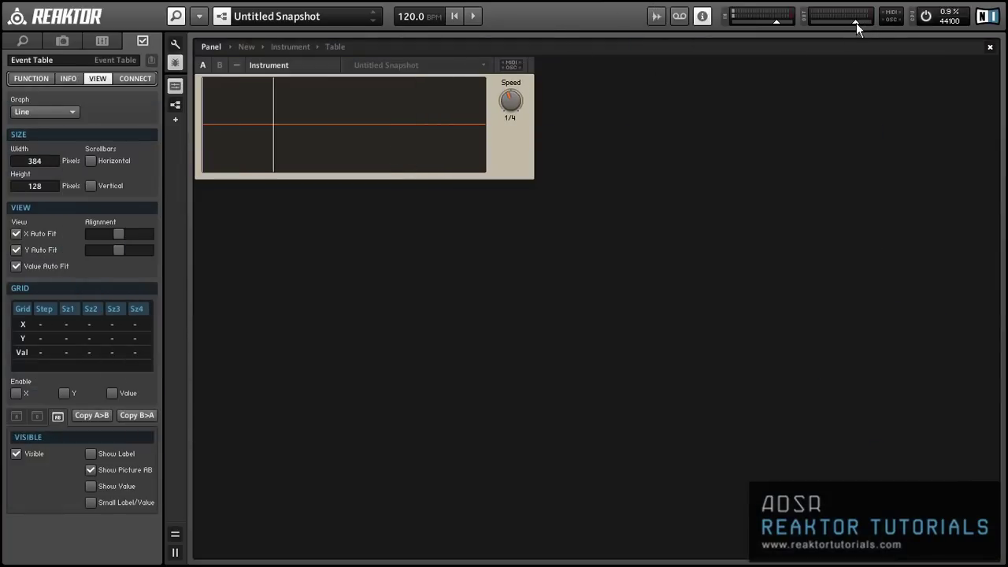
pyautogui.moveTo(856, 23); pyautogui.dragTo(831, 26)
pyautogui.moveTo(298, 127)
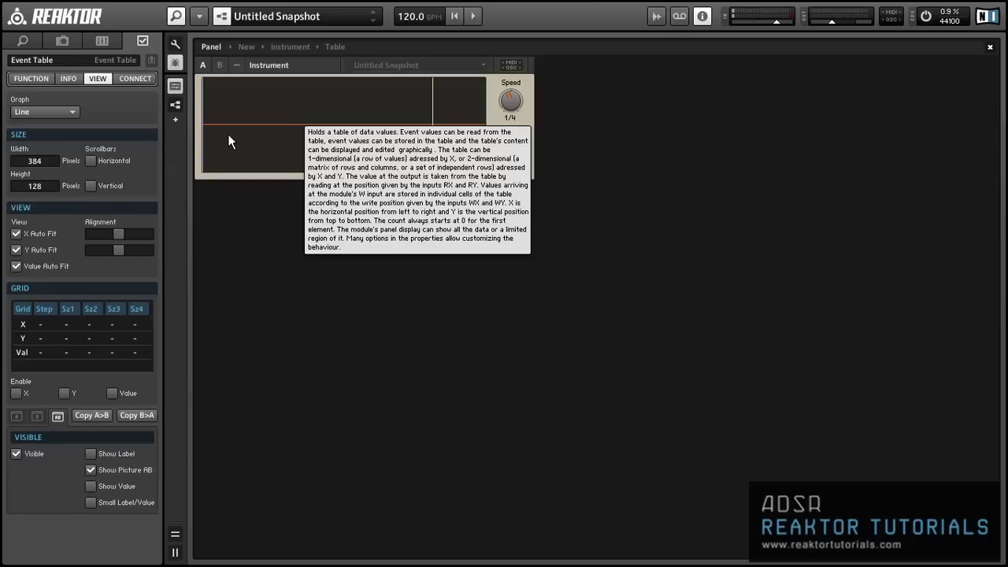
# Enable Table Draw Mode and drag a stepped pattern of values across all 16 steps
pyautogui.rightClick(252, 108)
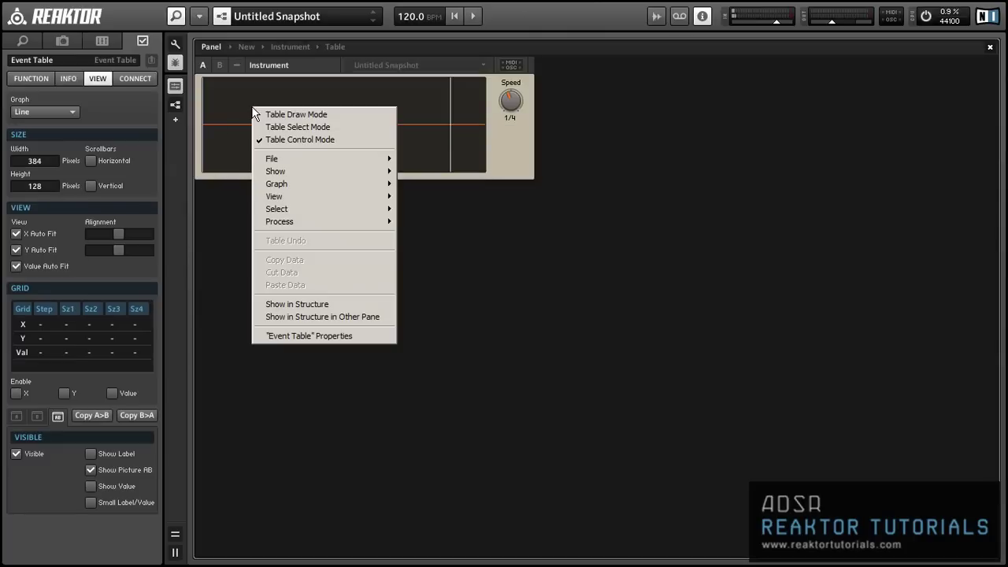
pyautogui.click(325, 116)
pyautogui.moveTo(208, 156)
pyautogui.mouseDown()
pyautogui.moveTo(224, 157)
pyautogui.moveTo(276, 95)
pyautogui.moveTo(322, 158)
pyautogui.moveTo(398, 98)
pyautogui.moveTo(446, 152)
pyautogui.moveTo(467, 105)
pyautogui.moveTo(476, 117)
pyautogui.mouseUp()
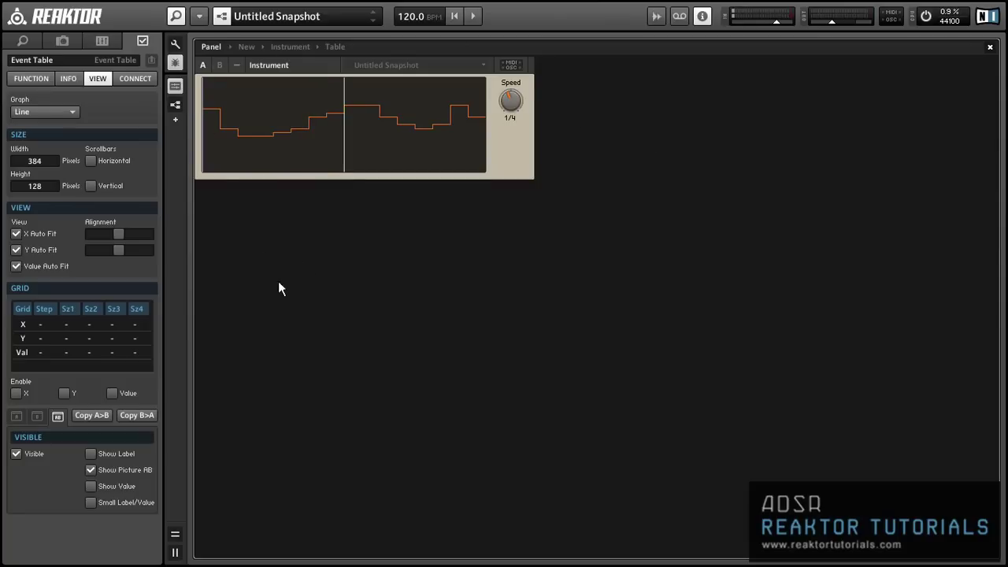
# Set the Event Table's Clip / Wrap XY to Clip and redraw the first steps as a rising staircase
pyautogui.click(35, 77)
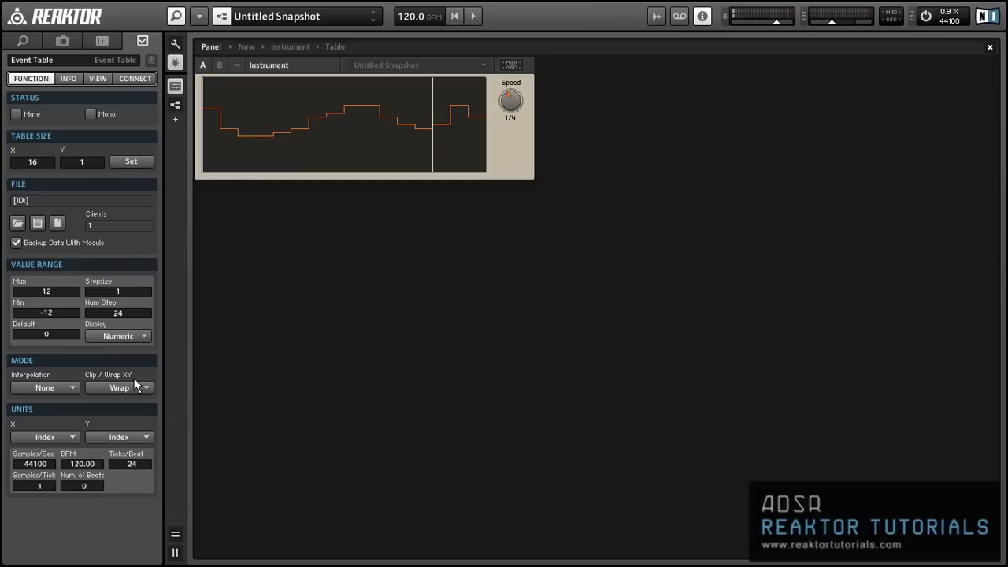
pyautogui.click(134, 381)
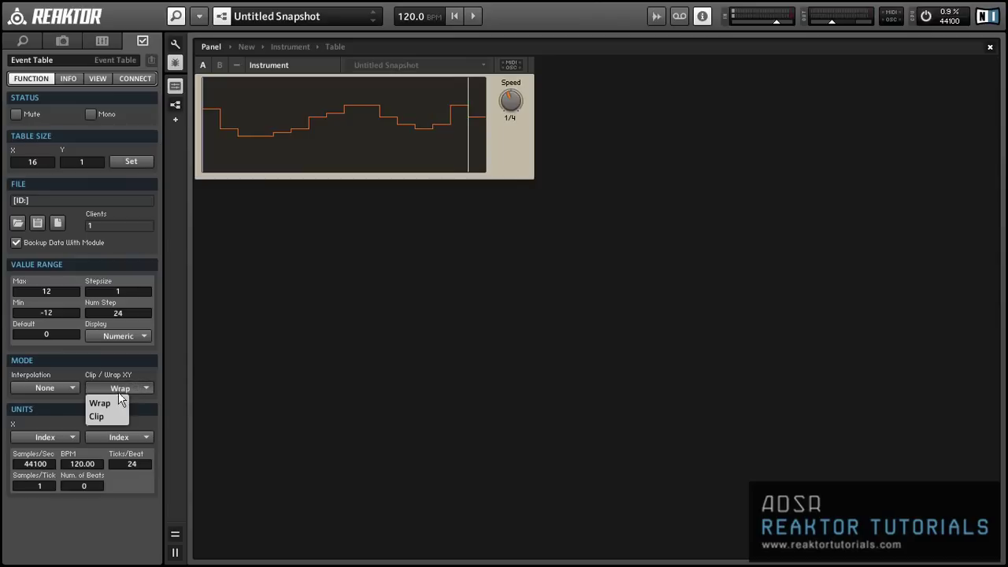
pyautogui.click(102, 419)
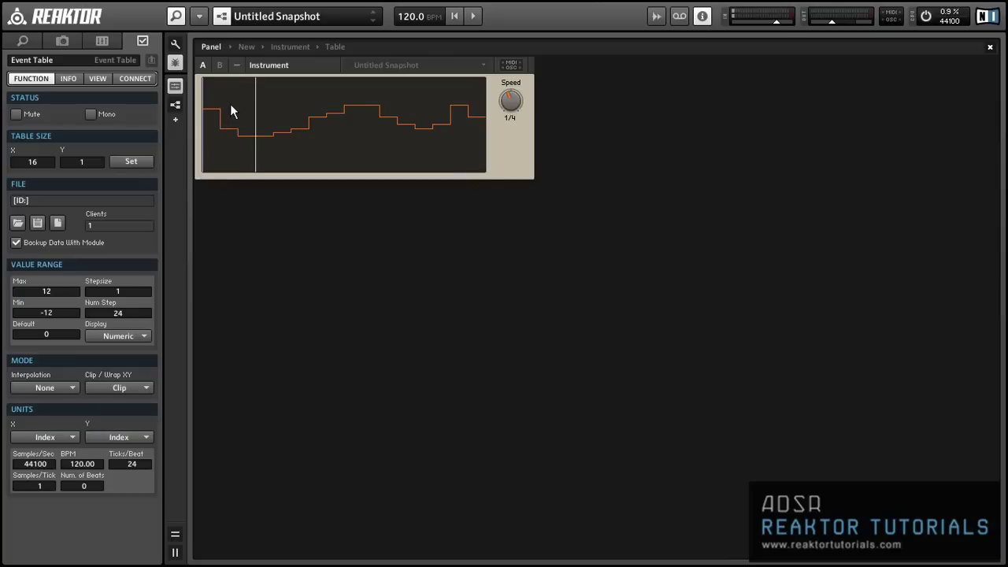
pyautogui.moveTo(231, 105)
pyautogui.mouseDown()
pyautogui.moveTo(217, 148)
pyautogui.moveTo(304, 116)
pyautogui.moveTo(340, 136)
pyautogui.moveTo(416, 115)
pyautogui.moveTo(438, 137)
pyautogui.moveTo(461, 137)
pyautogui.moveTo(502, 116)
pyautogui.mouseUp()
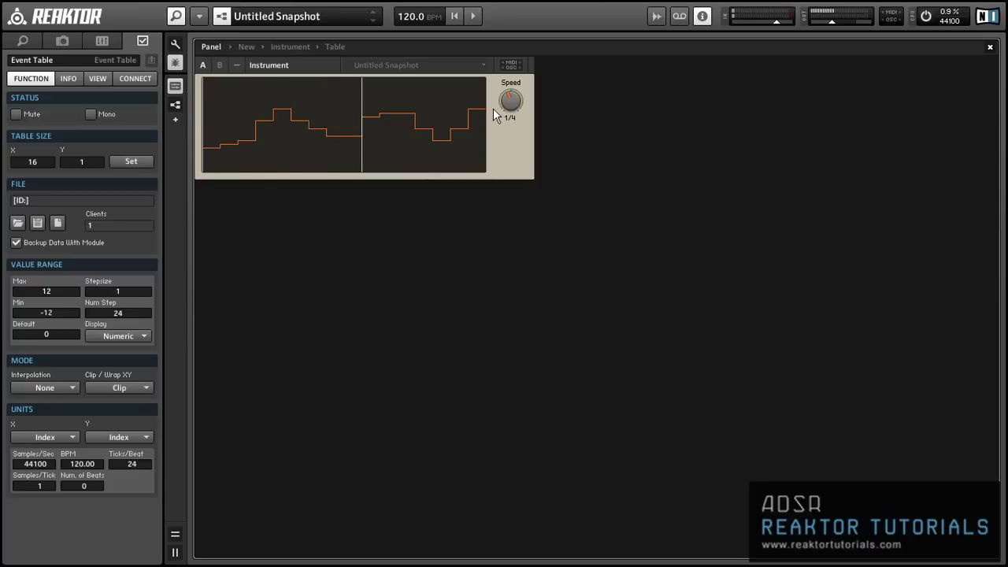
# Store the current drawn sequence as snapshot 'seq 1'
pyautogui.click(523, 174)
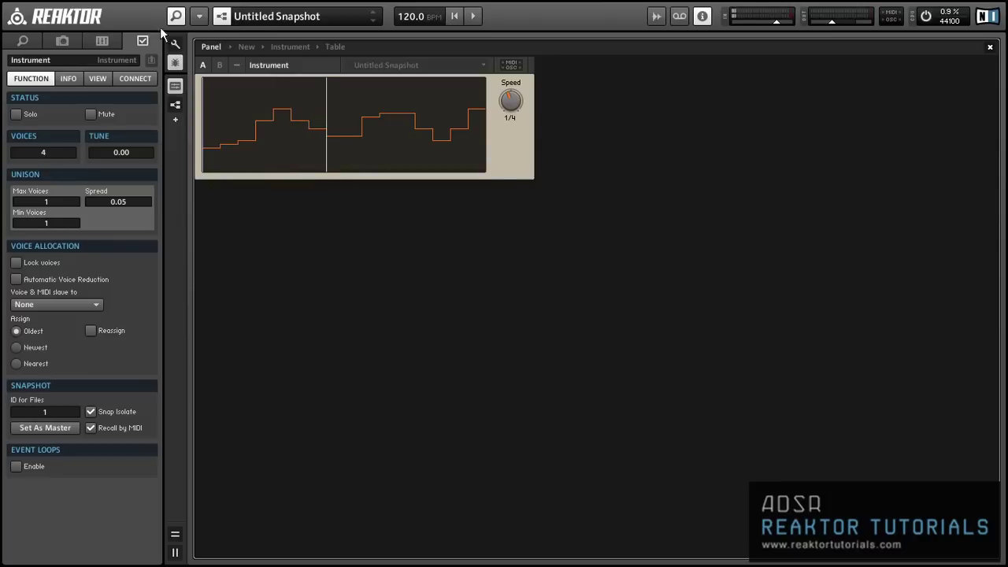
pyautogui.click(63, 43)
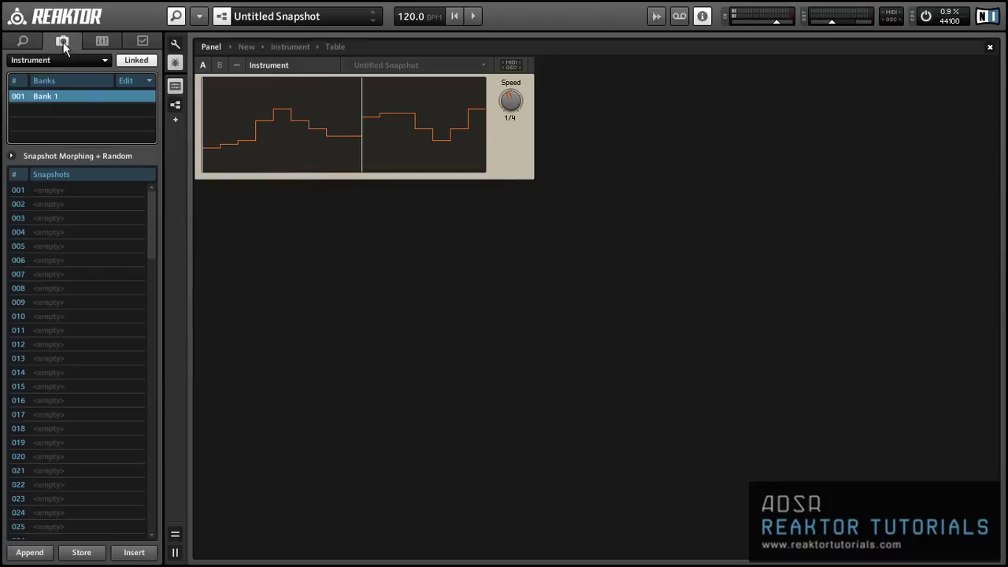
pyautogui.click(98, 552)
pyautogui.write('seq 1')
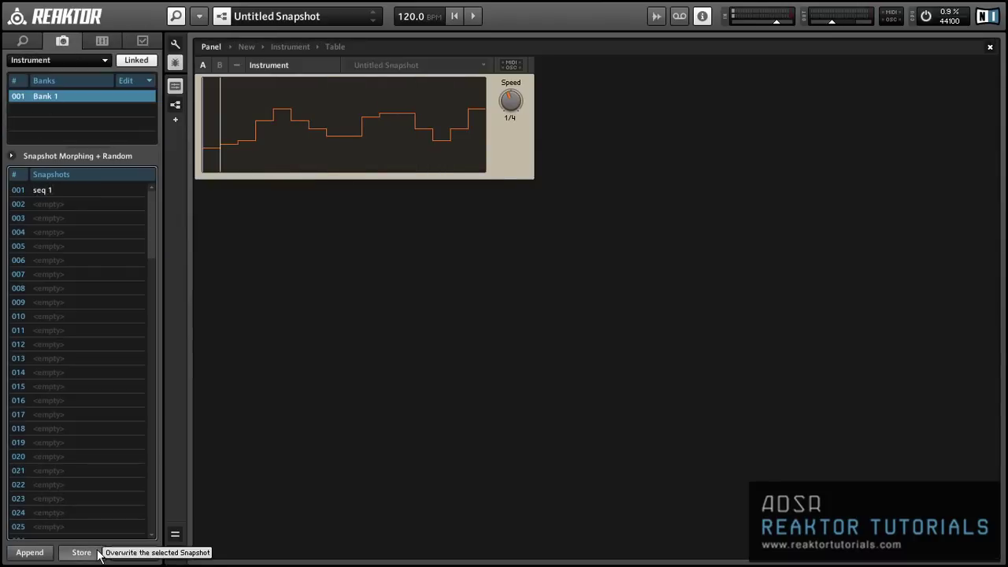
pyautogui.press('Return')
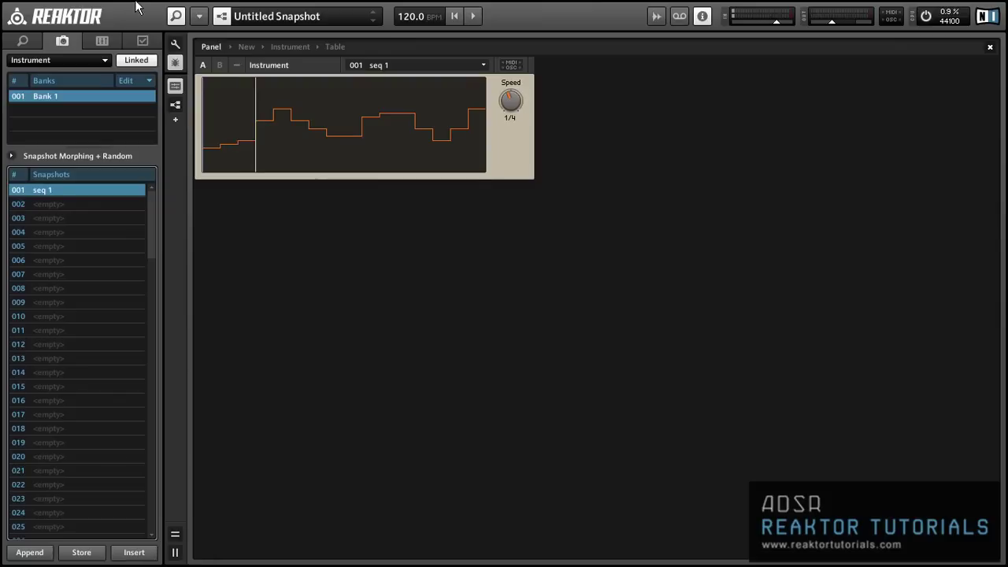
# Draw a new sequence and append it as snapshot 'seq 2'
pyautogui.moveTo(212, 86)
pyautogui.mouseDown()
pyautogui.moveTo(223, 120)
pyautogui.moveTo(260, 138)
pyautogui.moveTo(321, 142)
pyautogui.moveTo(363, 117)
pyautogui.moveTo(406, 156)
pyautogui.moveTo(465, 136)
pyautogui.moveTo(481, 101)
pyautogui.mouseUp()
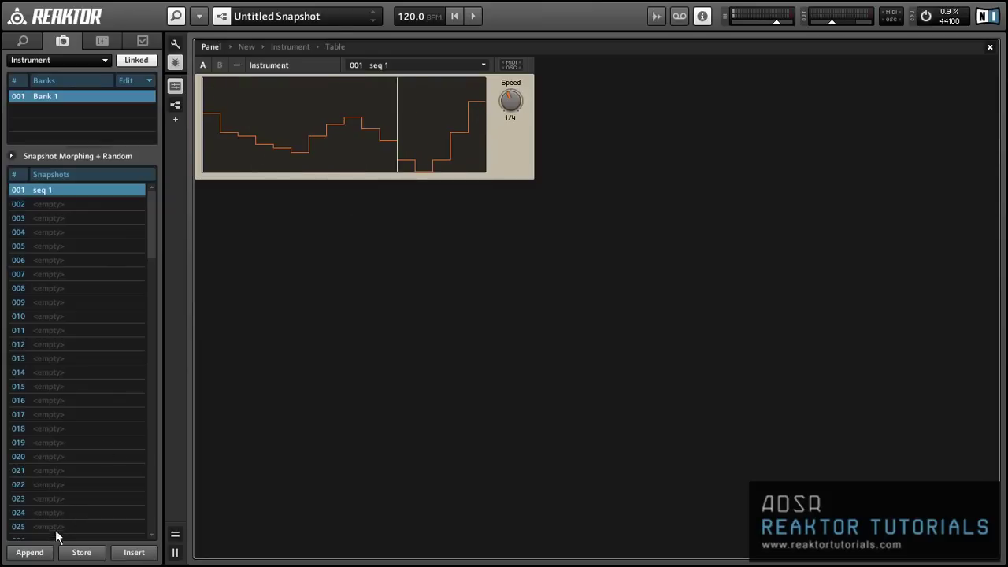
pyautogui.click(32, 552)
pyautogui.write('seq 2')
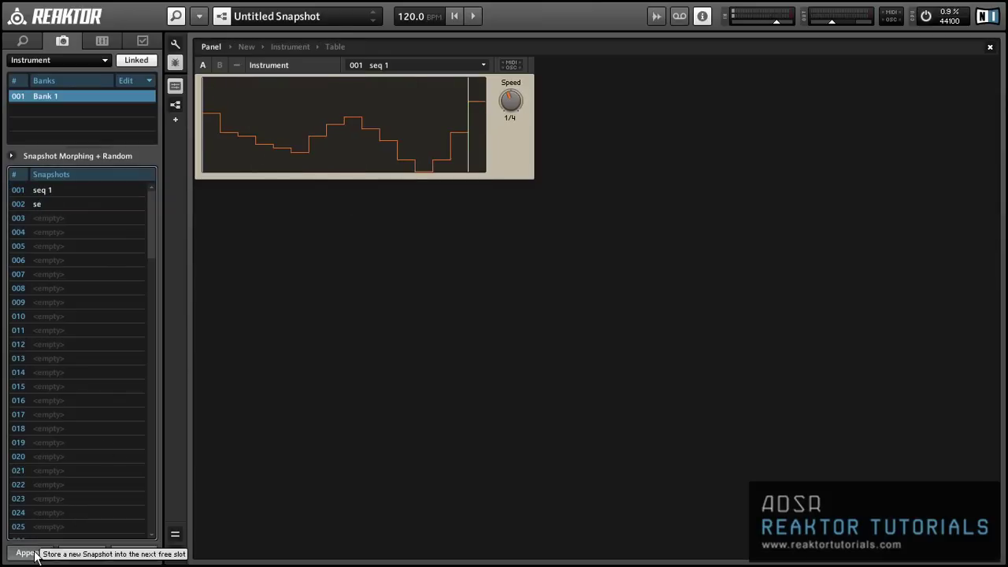
pyautogui.press('Return')
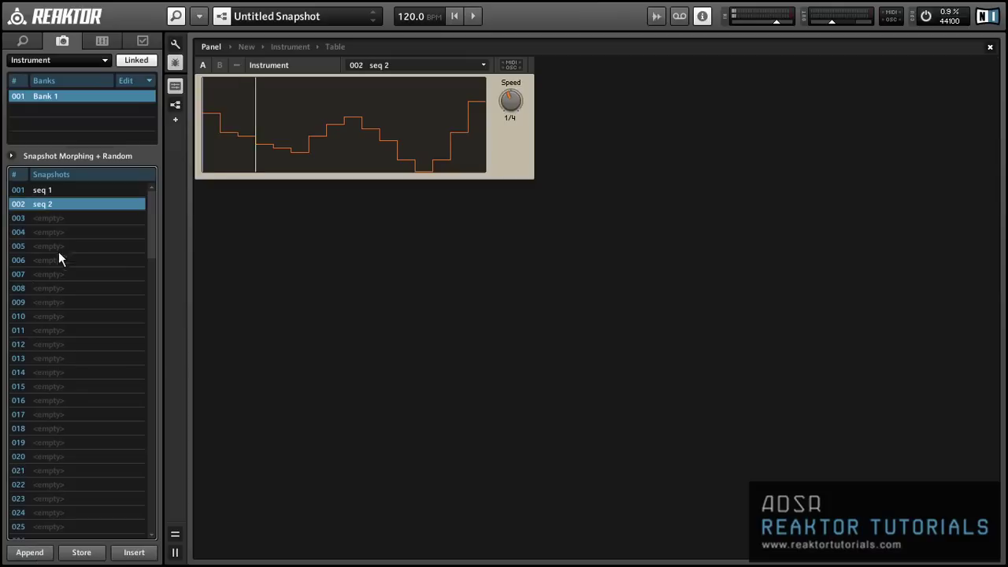
# Alternate recalling seq 1 and seq 2 to confirm each restores its drawn pattern
pyautogui.click(86, 190)
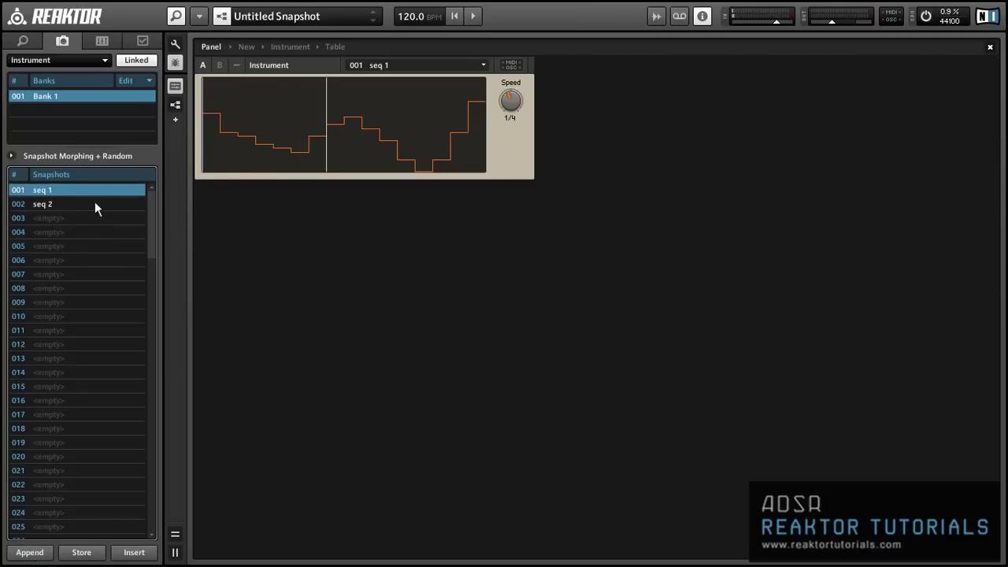
pyautogui.click(95, 203)
pyautogui.click(98, 192)
pyautogui.click(97, 206)
pyautogui.click(101, 193)
pyautogui.click(104, 207)
pyautogui.moveTo(203, 113)
pyautogui.mouseDown()
pyautogui.moveTo(221, 88)
pyautogui.moveTo(398, 66)
pyautogui.moveTo(486, 69)
pyautogui.mouseUp()
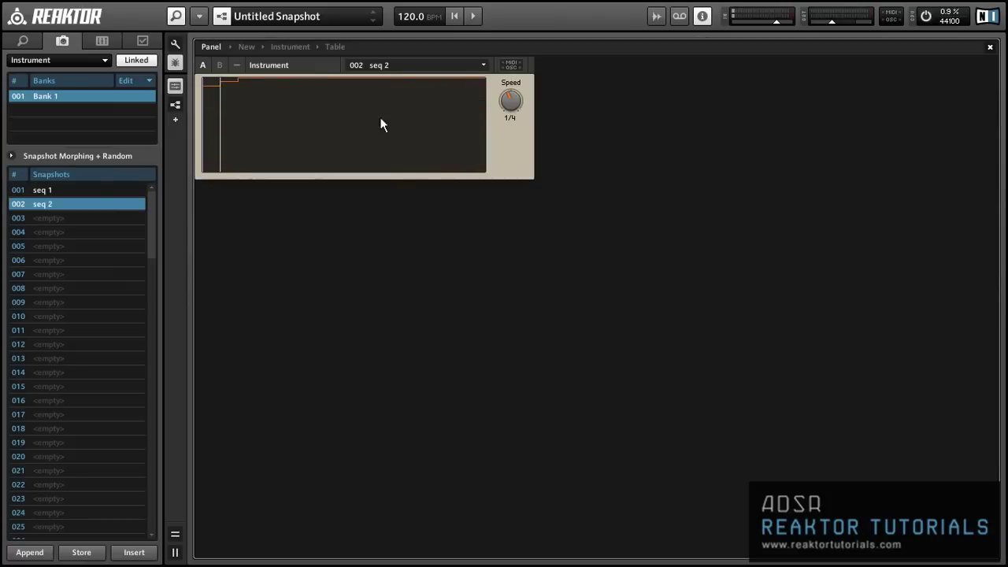
pyautogui.click(61, 190)
pyautogui.press('Down')
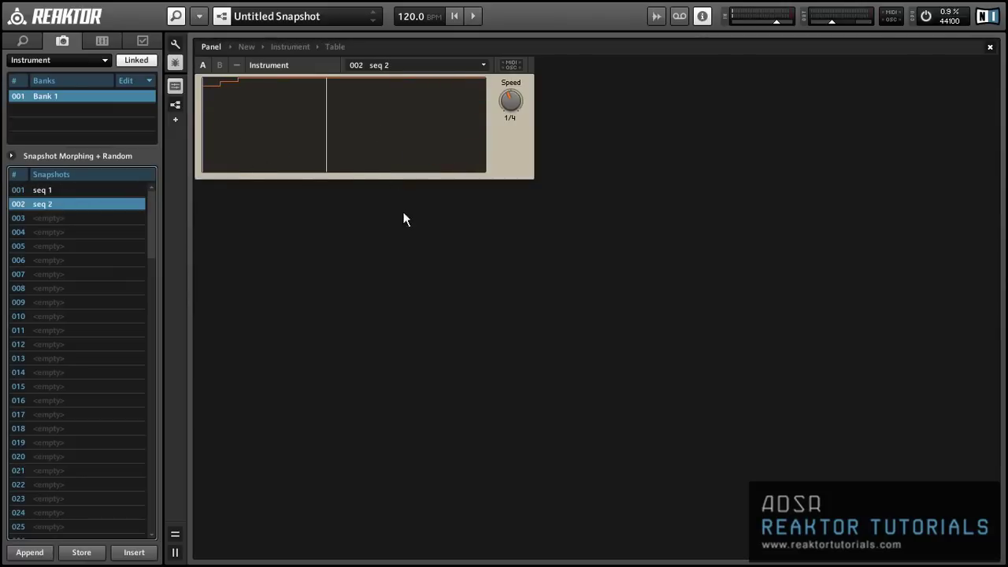
pyautogui.press('F6')
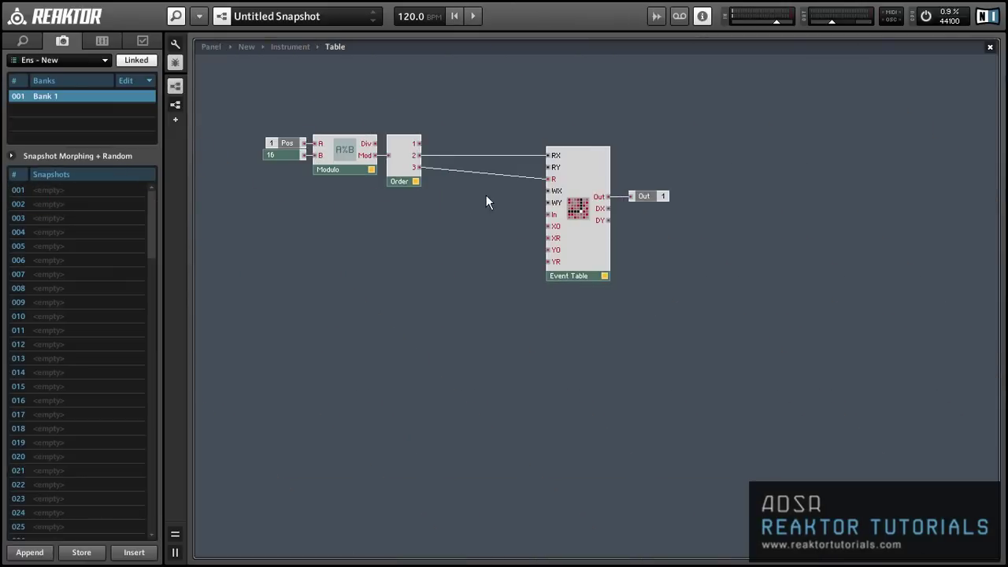
# Insert a Snap Value array module from Built-In Module > Auxiliary below the Order module
pyautogui.click(470, 218)
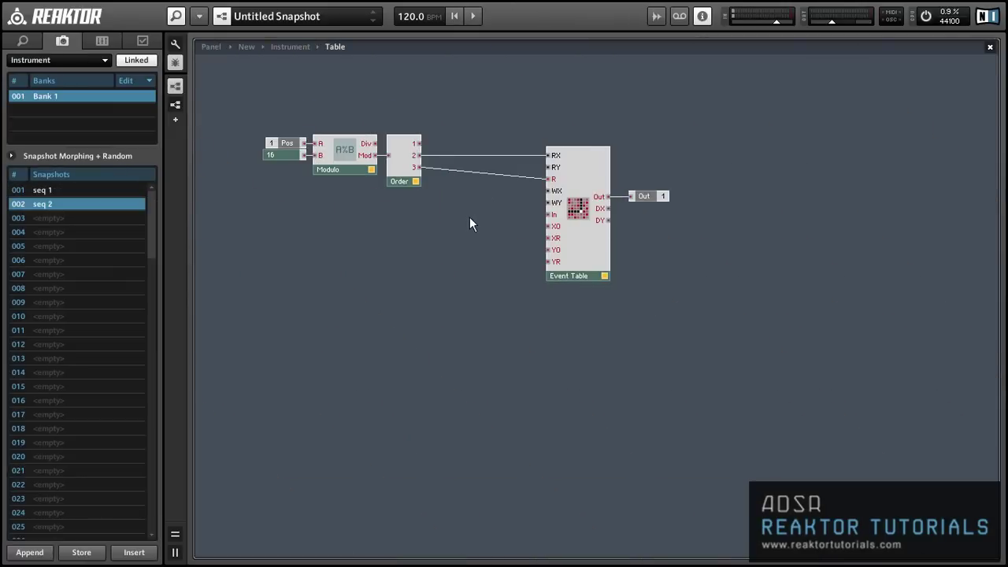
pyautogui.rightClick(430, 209)
pyautogui.moveTo(445, 221)
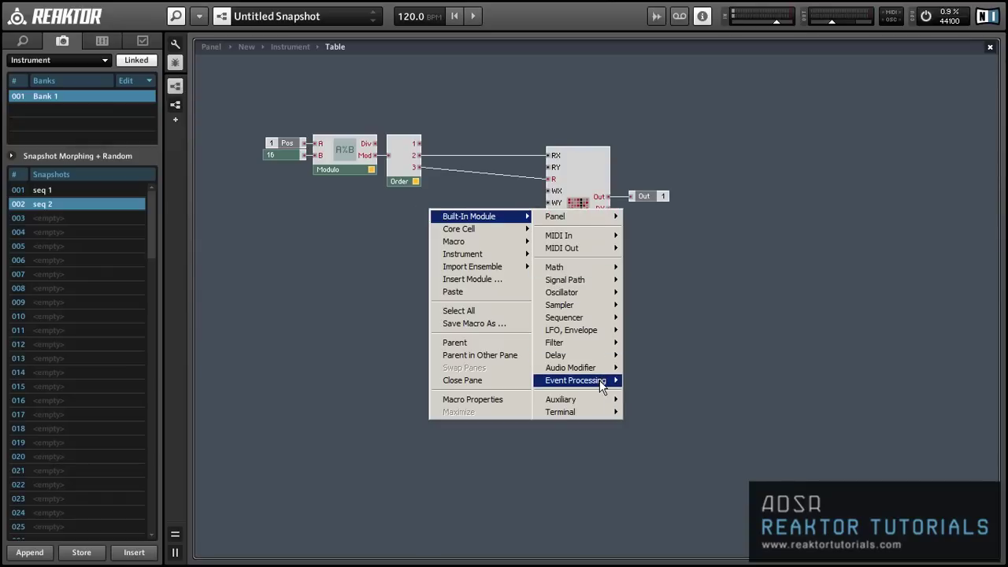
pyautogui.moveTo(601, 400)
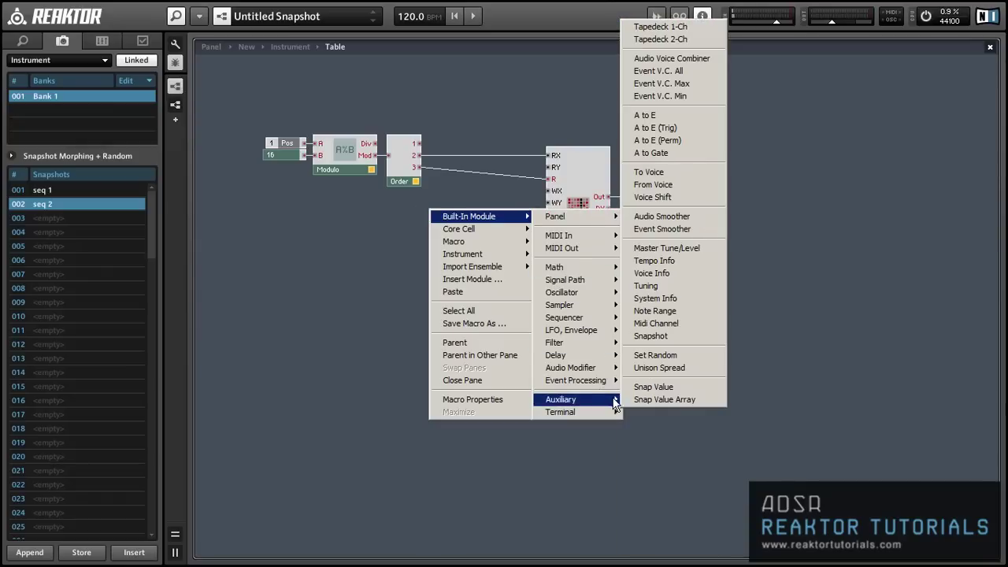
pyautogui.click(658, 386)
pyautogui.moveTo(475, 254)
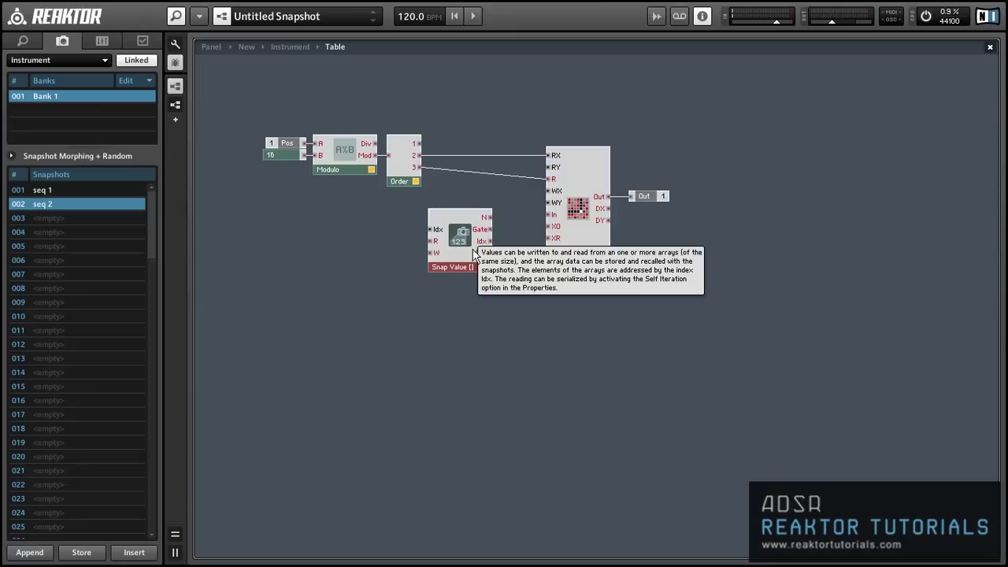
# Place Snap Value beside the Event Table, index it from Order, and feed its Idx and Out to WX/WY
pyautogui.moveTo(475, 253); pyautogui.dragTo(501, 233)
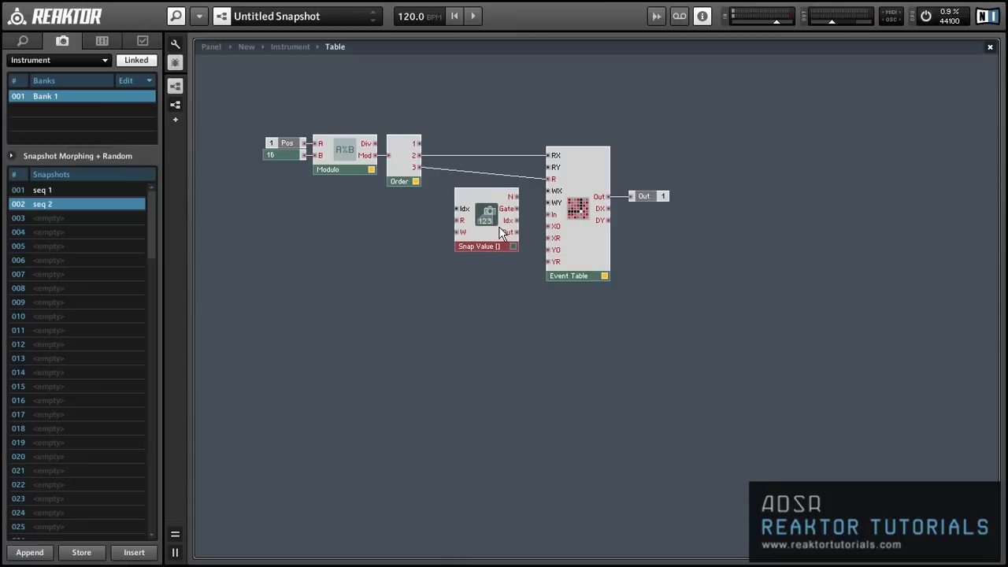
pyautogui.rightClick(608, 196)
pyautogui.click(630, 207)
pyautogui.moveTo(419, 160); pyautogui.dragTo(456, 209)
pyautogui.moveTo(606, 196); pyautogui.dragTo(479, 237)
pyautogui.click(518, 249)
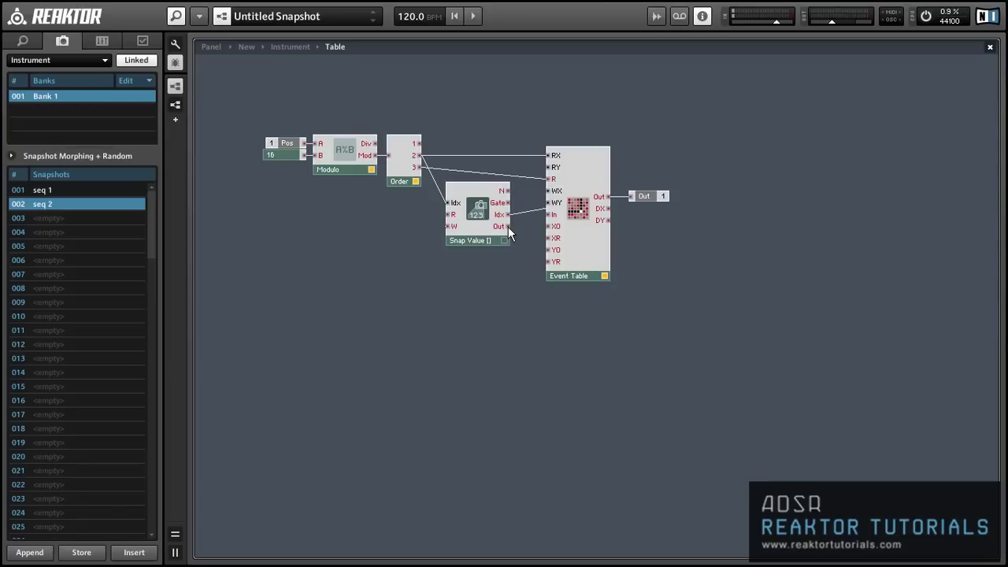
pyautogui.moveTo(507, 227); pyautogui.dragTo(548, 214)
pyautogui.moveTo(490, 235)
pyautogui.mouseDown()
pyautogui.moveTo(484, 223)
pyautogui.moveTo(495, 223)
pyautogui.mouseUp()
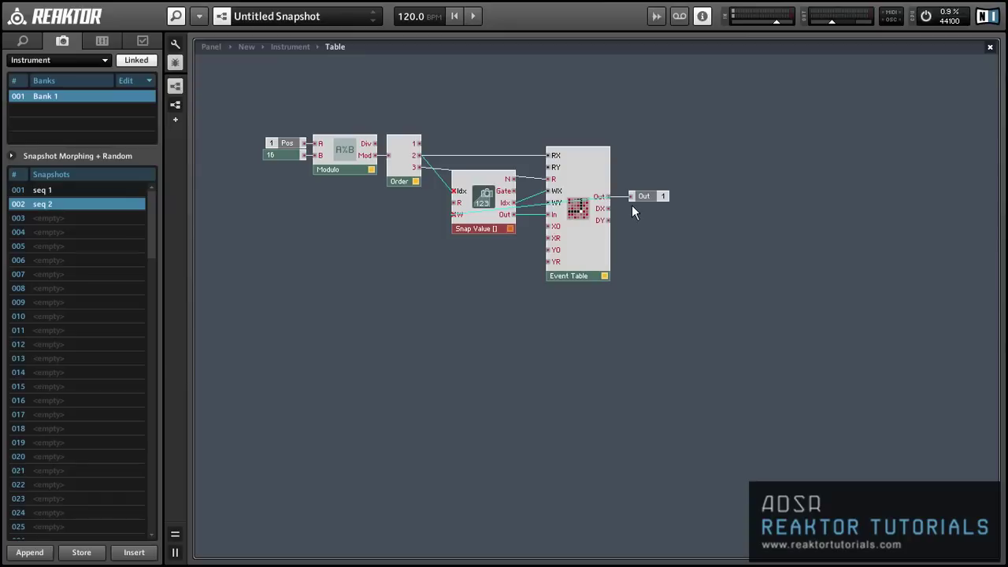
# Set the Snap Value array's Size to 16 and turn off Events Thru
pyautogui.doubleClick(483, 223)
pyautogui.click(30, 78)
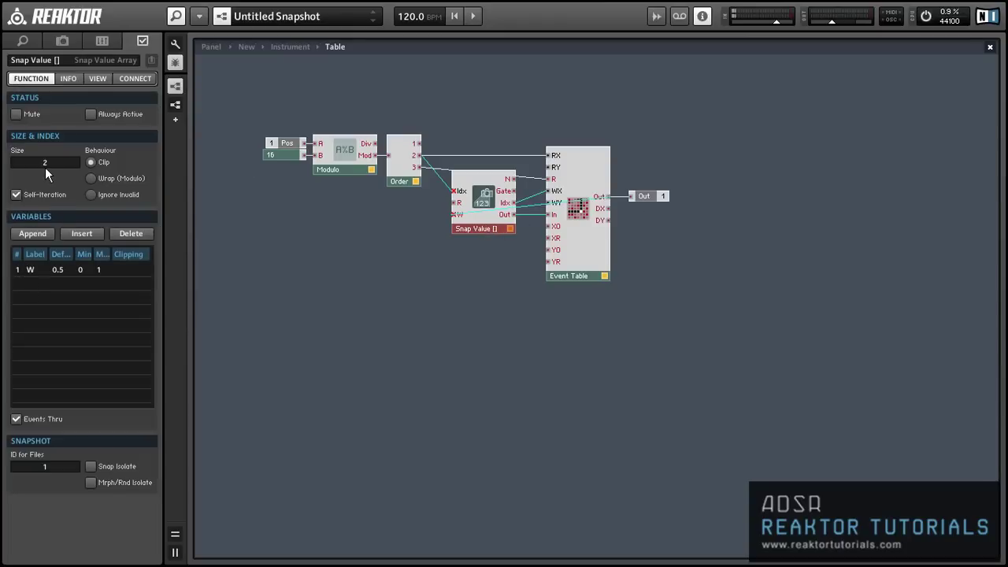
pyautogui.write('16')
pyautogui.press('Return')
pyautogui.click(17, 418)
# Create a new one-in one-out macro and move the Snap Value module inside it
pyautogui.click(492, 254)
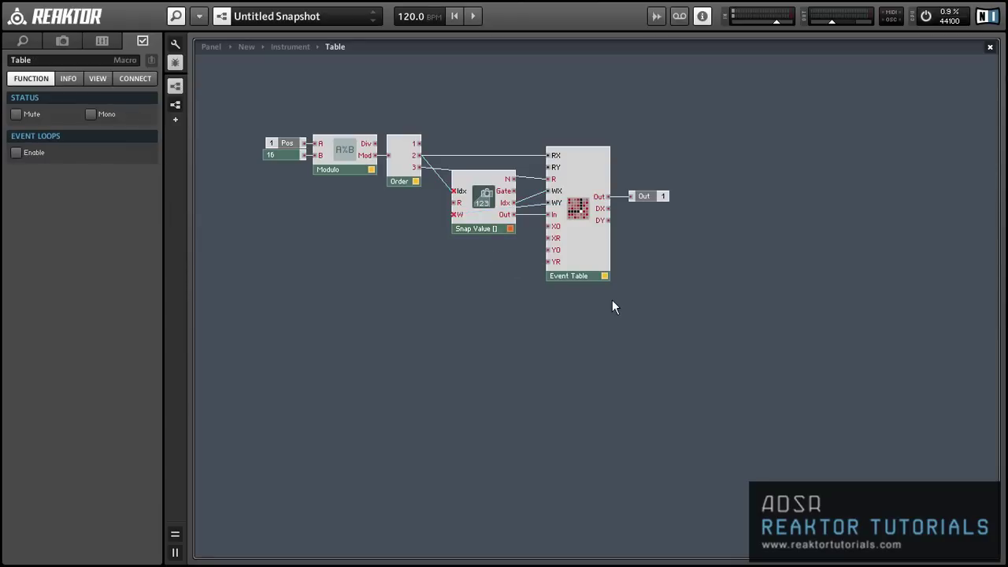
pyautogui.rightClick(419, 263)
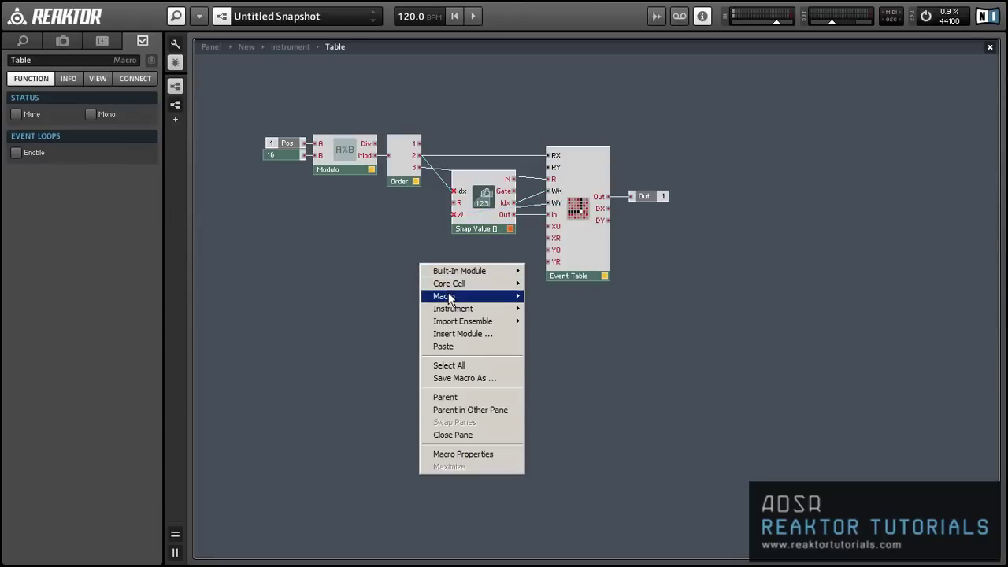
pyautogui.moveTo(446, 296)
pyautogui.click(602, 324)
pyautogui.moveTo(455, 281); pyautogui.dragTo(489, 293)
pyautogui.click(477, 216)
pyautogui.press('Delete')
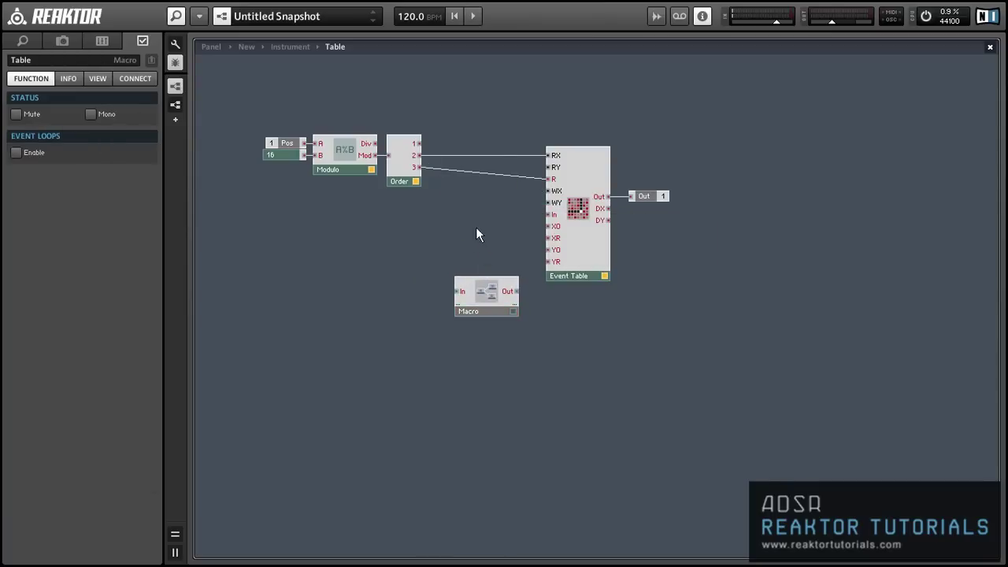
pyautogui.doubleClick(486, 294)
pyautogui.hotkey('ctrl', 'v')
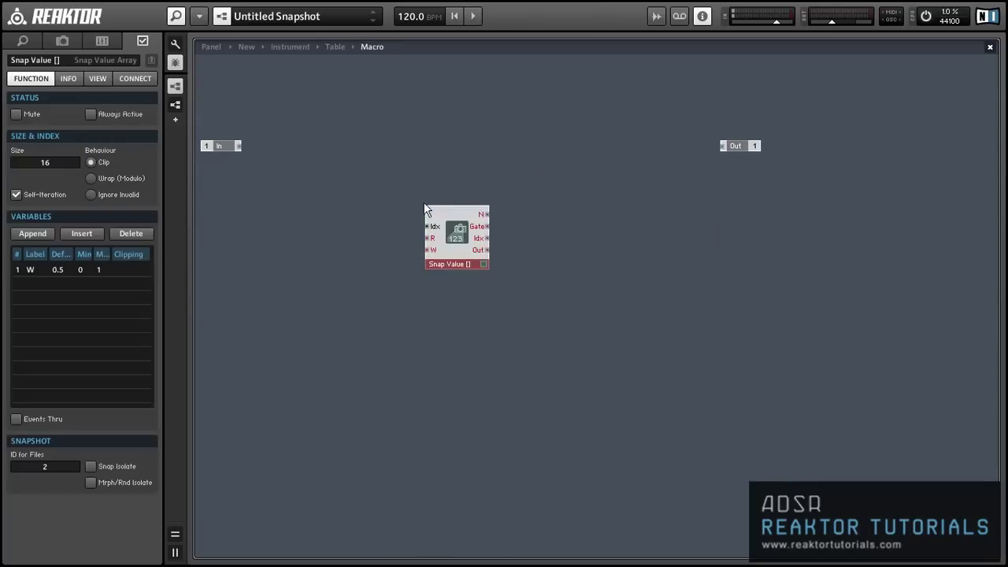
pyautogui.moveTo(447, 241); pyautogui.dragTo(586, 177)
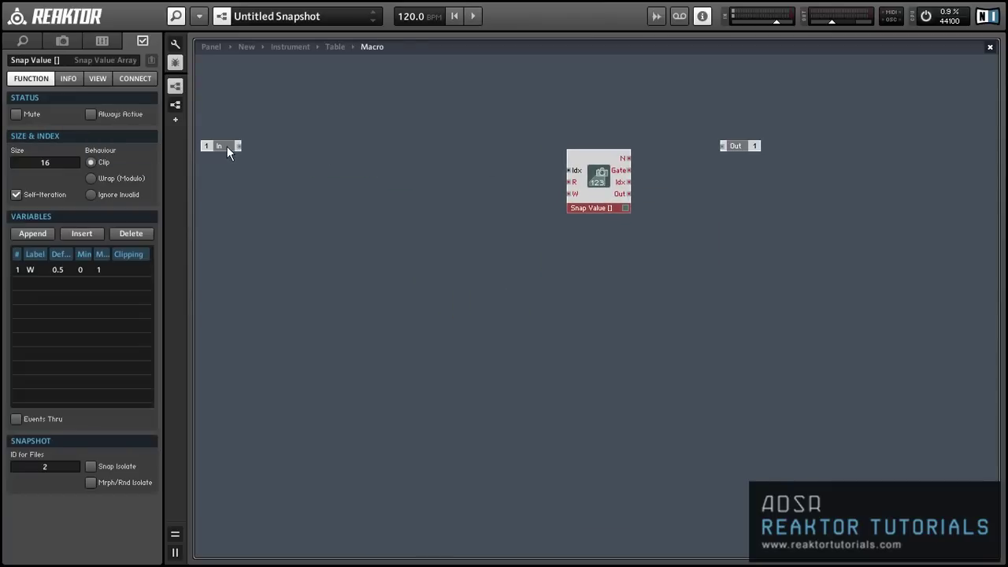
# Add In 2 and In 3 input ports and rename input port 1 to V
pyautogui.moveTo(227, 146); pyautogui.dragTo(442, 166)
pyautogui.click(245, 185)
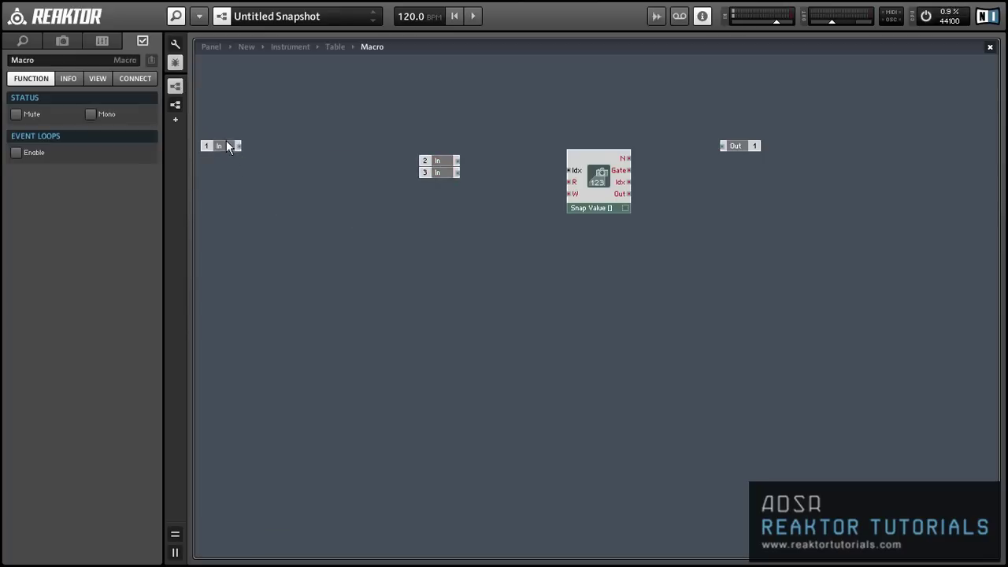
pyautogui.click(227, 145)
pyautogui.click(41, 60)
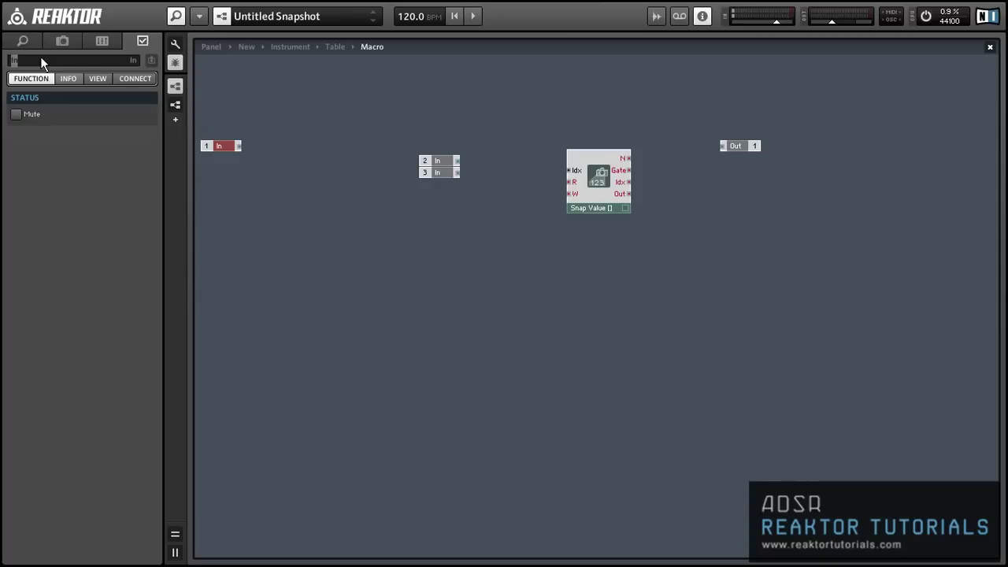
pyautogui.write('V')
pyautogui.click(208, 139)
pyautogui.moveTo(209, 144); pyautogui.dragTo(243, 146)
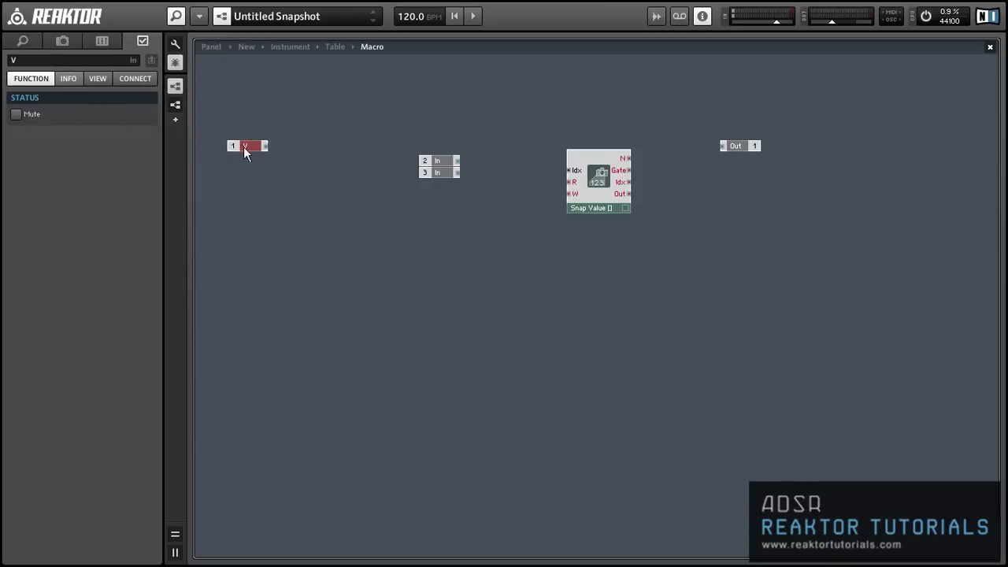
pyautogui.click(346, 166)
# Insert Voice Info and a Value module, wiring Voice Info's output into Value
pyautogui.doubleClick(327, 149)
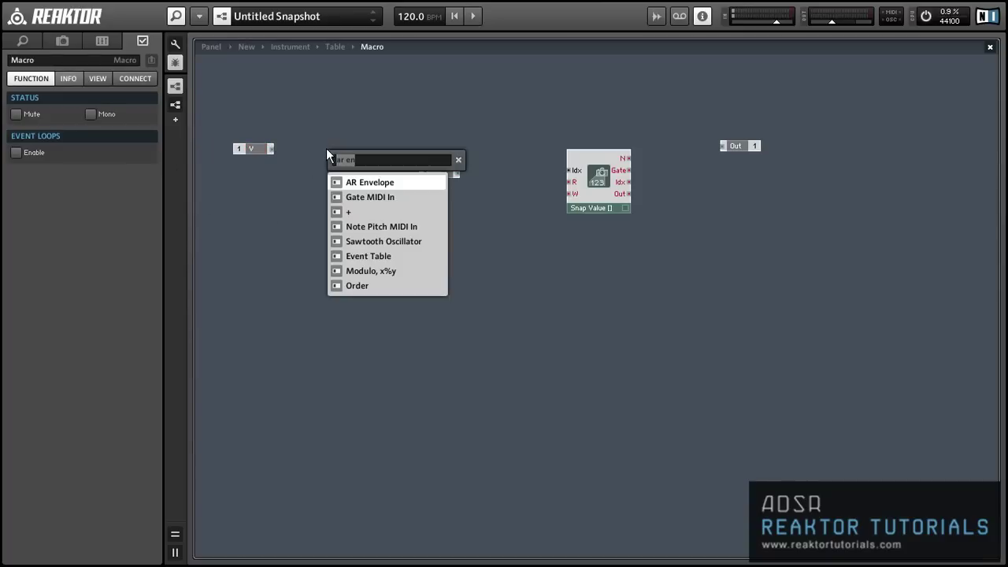
pyautogui.write('voic')
pyautogui.press('Return')
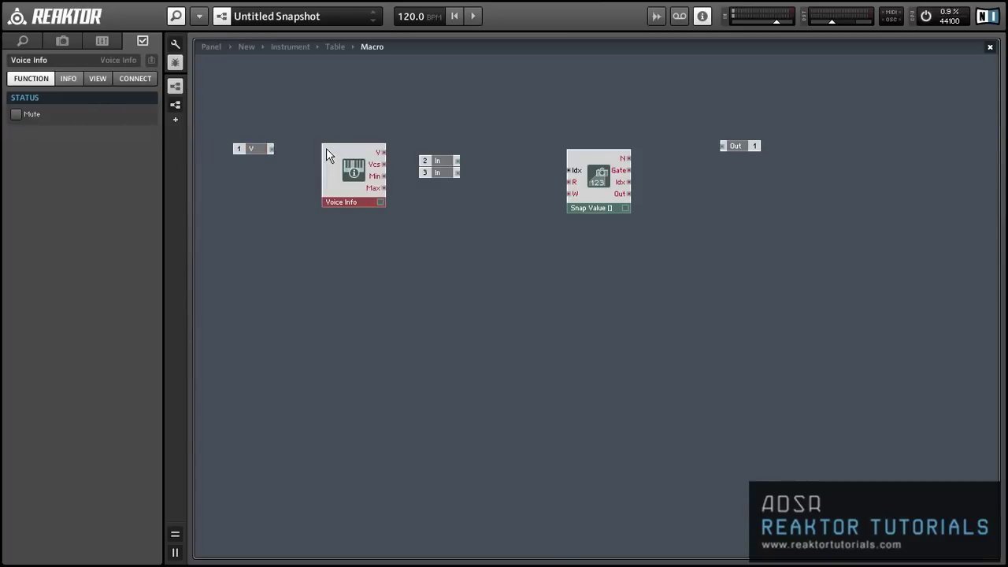
pyautogui.moveTo(352, 173); pyautogui.dragTo(247, 185)
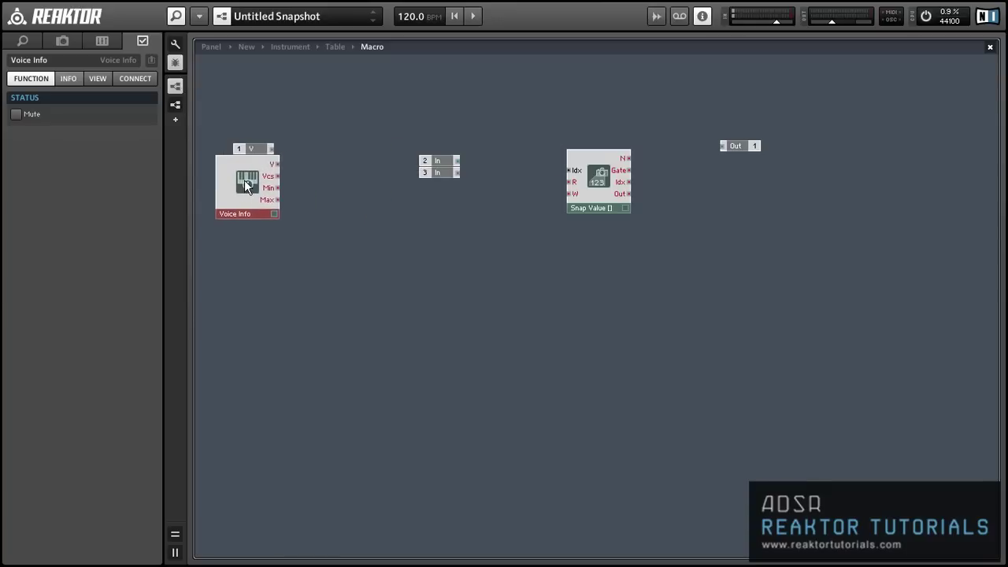
pyautogui.rightClick(335, 150)
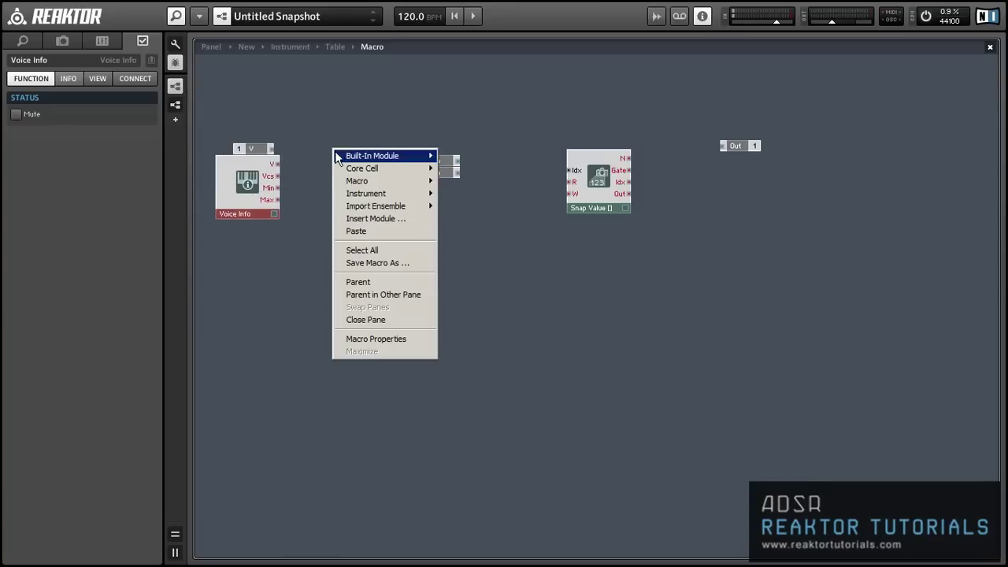
pyautogui.moveTo(339, 155)
pyautogui.moveTo(511, 320)
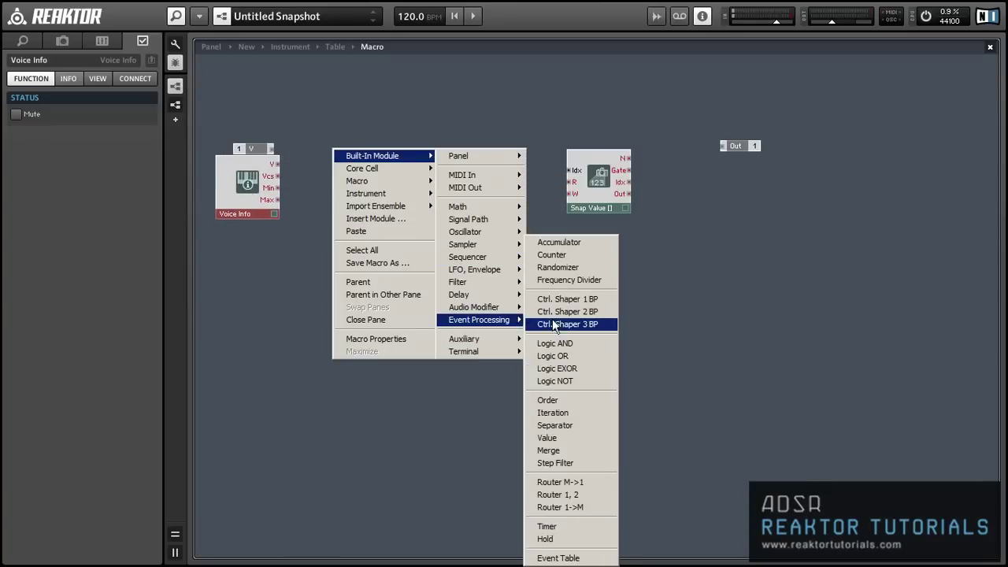
pyautogui.click(577, 445)
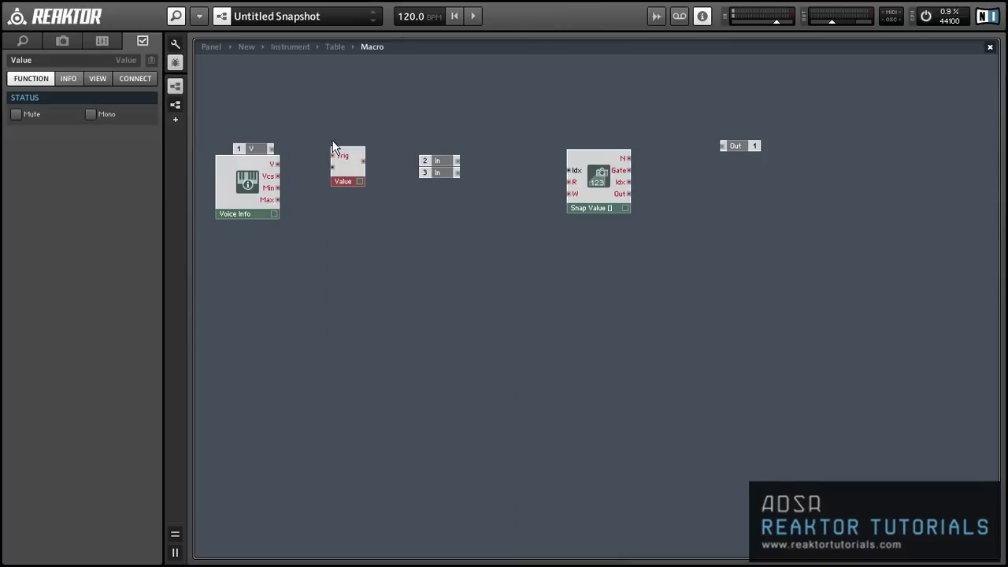
pyautogui.moveTo(277, 163); pyautogui.dragTo(352, 175)
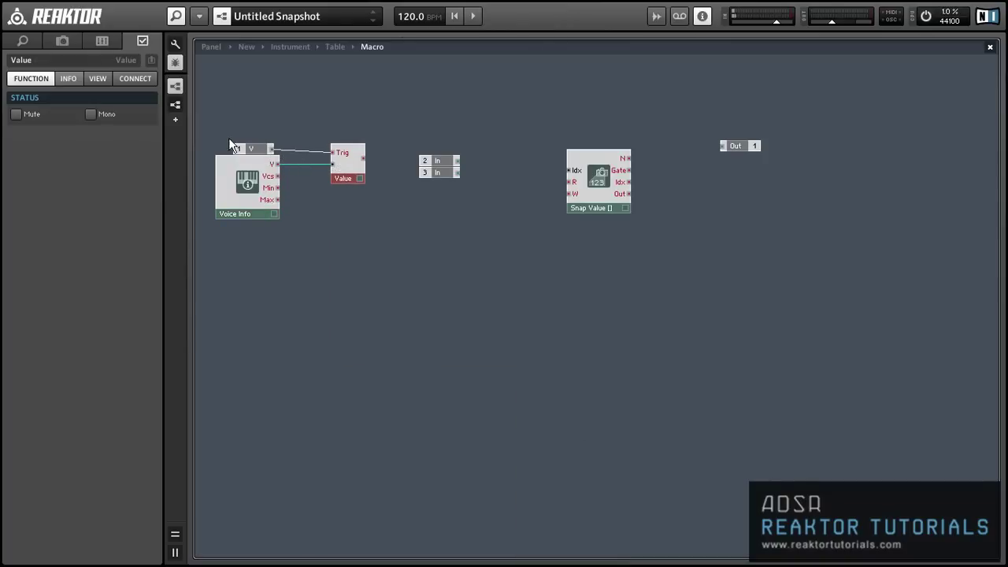
pyautogui.moveTo(249, 151); pyautogui.dragTo(297, 156)
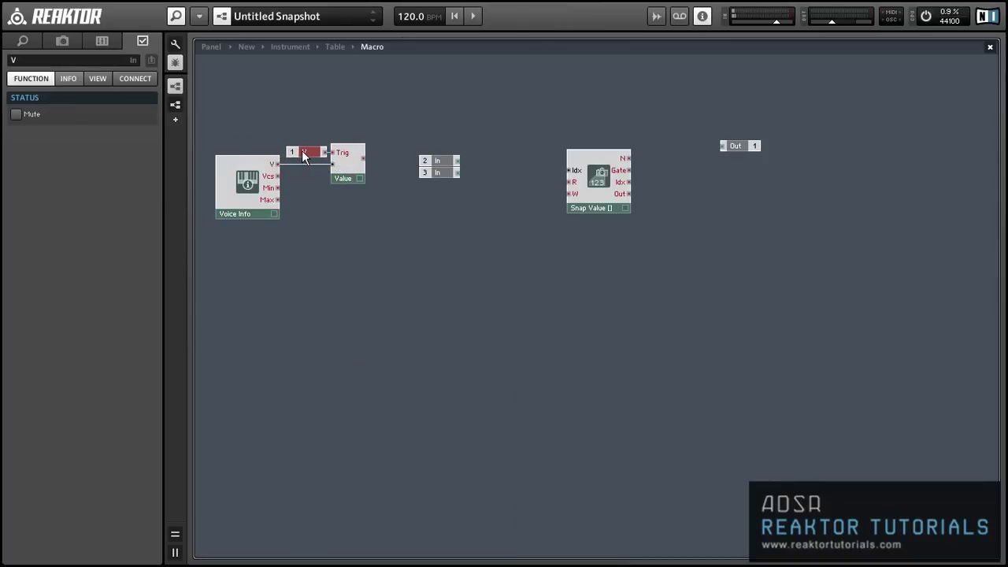
# Add an Event Voice Combiner fed by the Value module's output
pyautogui.rightClick(385, 128)
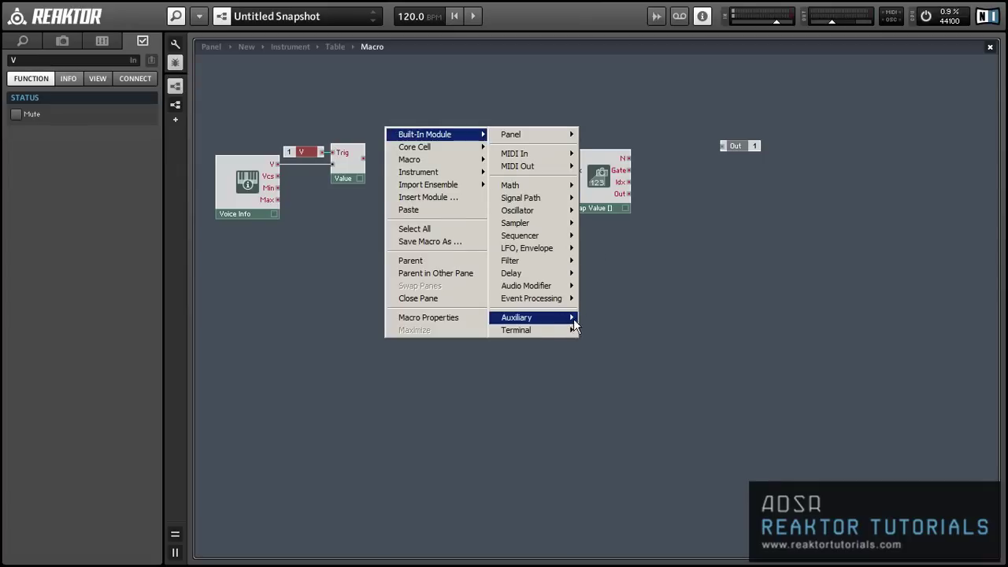
pyautogui.moveTo(558, 318)
pyautogui.click(622, 229)
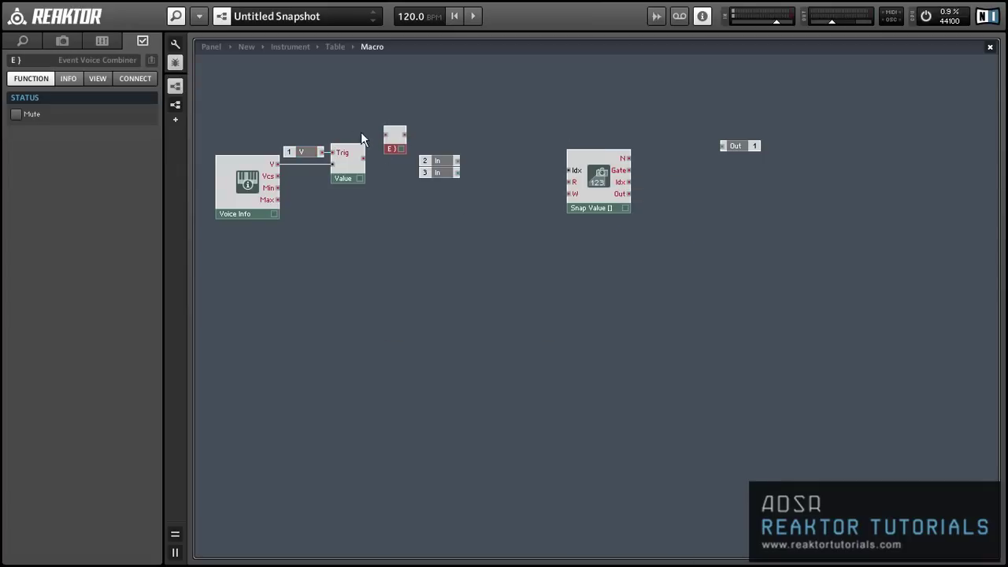
pyautogui.moveTo(363, 158); pyautogui.dragTo(389, 175)
pyautogui.click(404, 194)
# Add a From Voice module fed by the voice combiner, with In 2 at its input
pyautogui.rightClick(415, 203)
pyautogui.moveTo(465, 209)
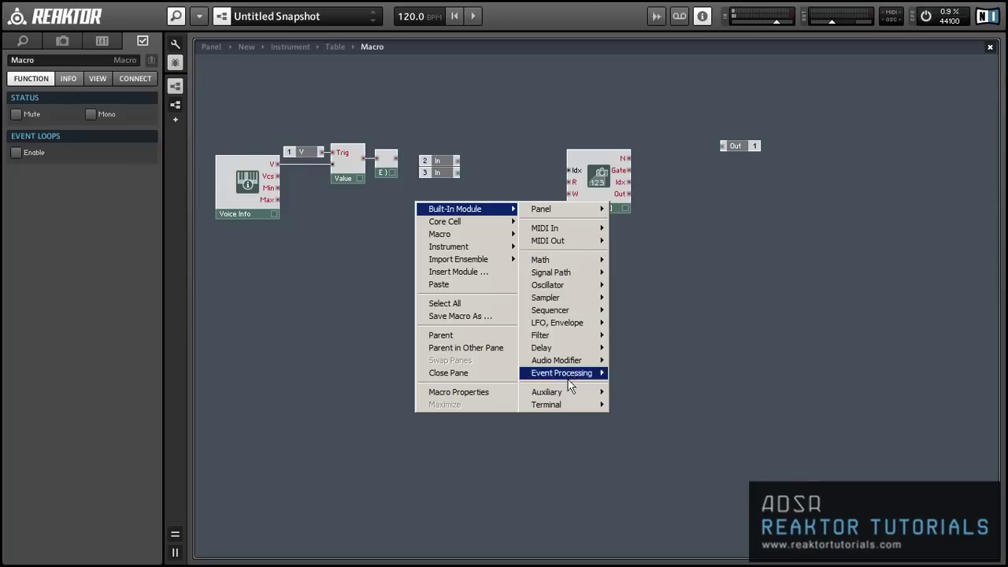
pyautogui.moveTo(567, 391)
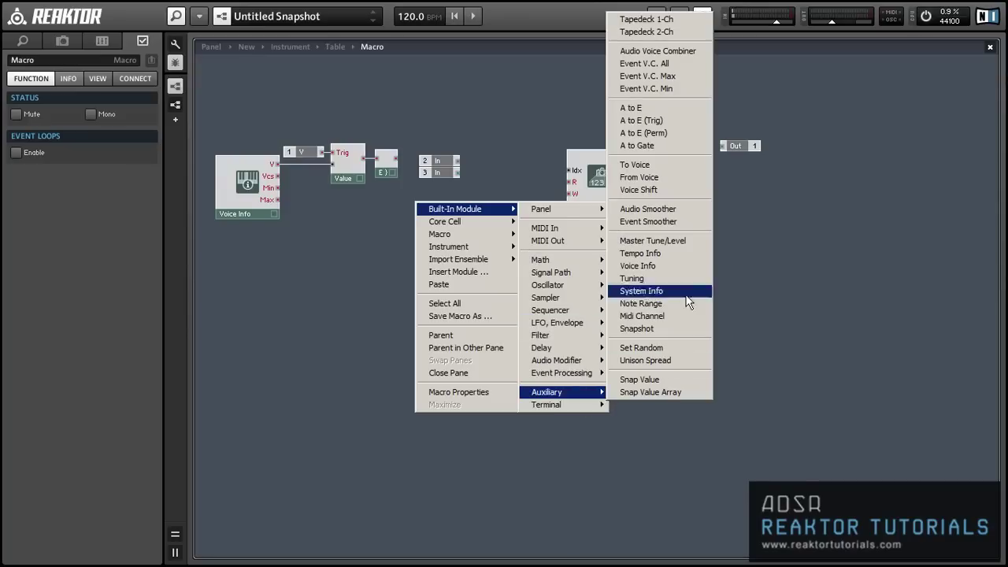
pyautogui.click(684, 178)
pyautogui.moveTo(413, 118); pyautogui.dragTo(521, 259)
pyautogui.moveTo(394, 163); pyautogui.dragTo(492, 184)
pyautogui.click(504, 272)
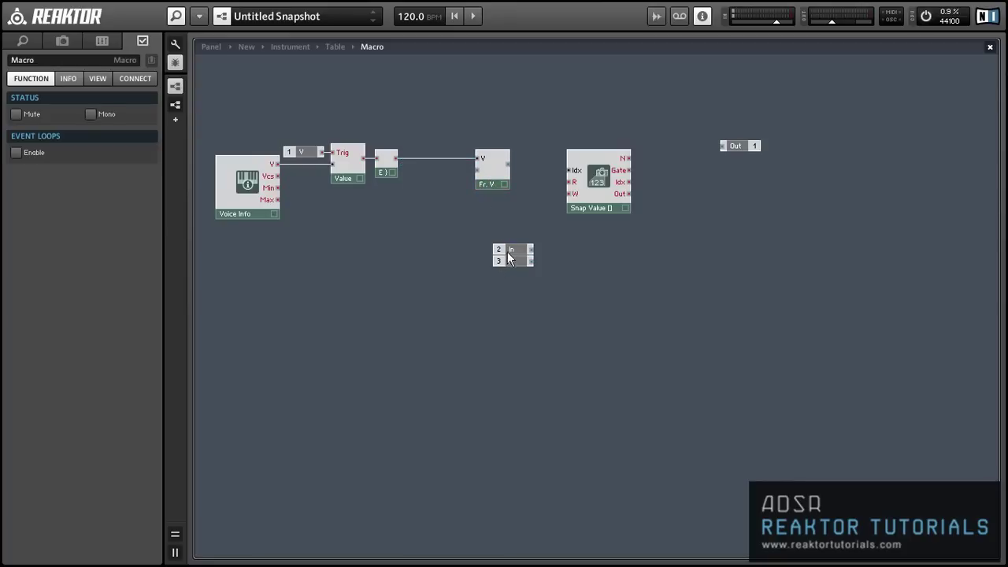
pyautogui.moveTo(504, 250); pyautogui.dragTo(442, 177)
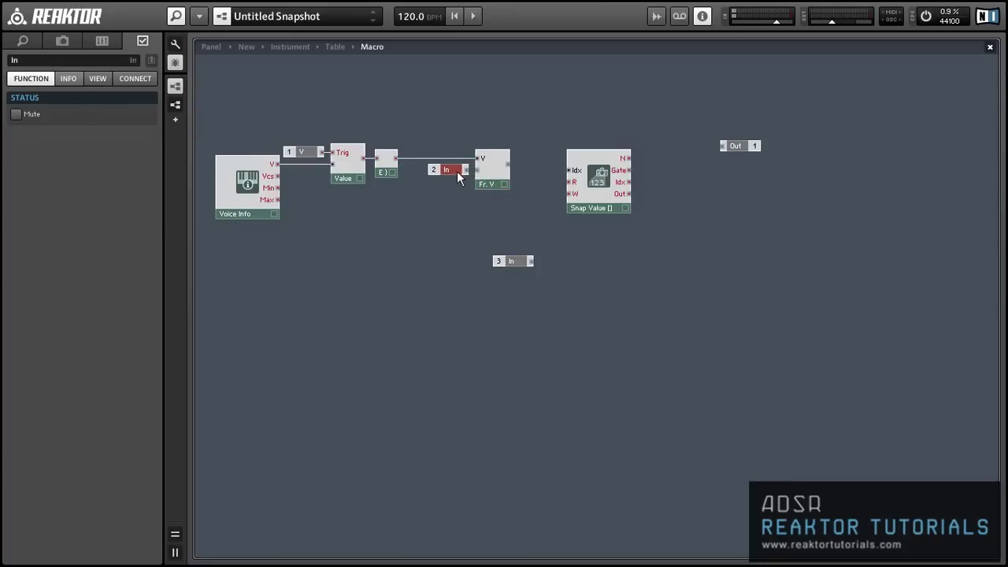
pyautogui.click(472, 206)
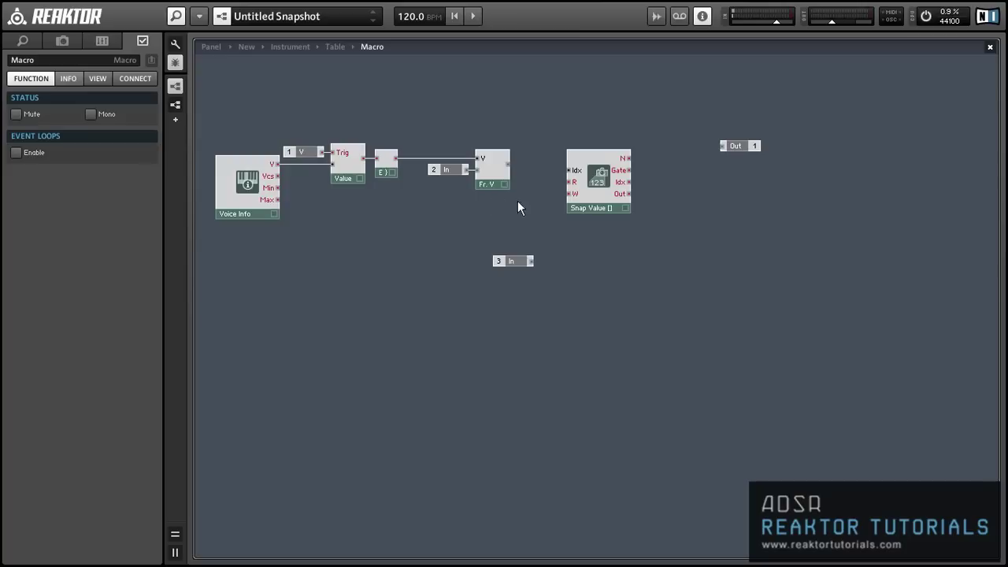
pyautogui.moveTo(604, 207); pyautogui.dragTo(636, 212)
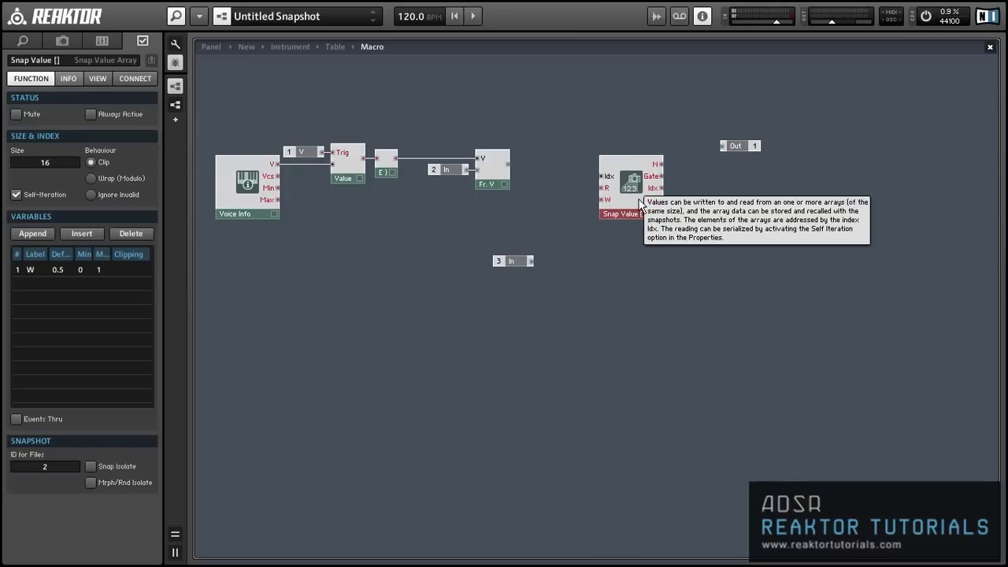
# Add 1 to Fr. V's output with an Add and Constant 1, both set to Mono
pyautogui.rightClick(568, 105)
pyautogui.moveTo(615, 111)
pyautogui.moveTo(700, 161)
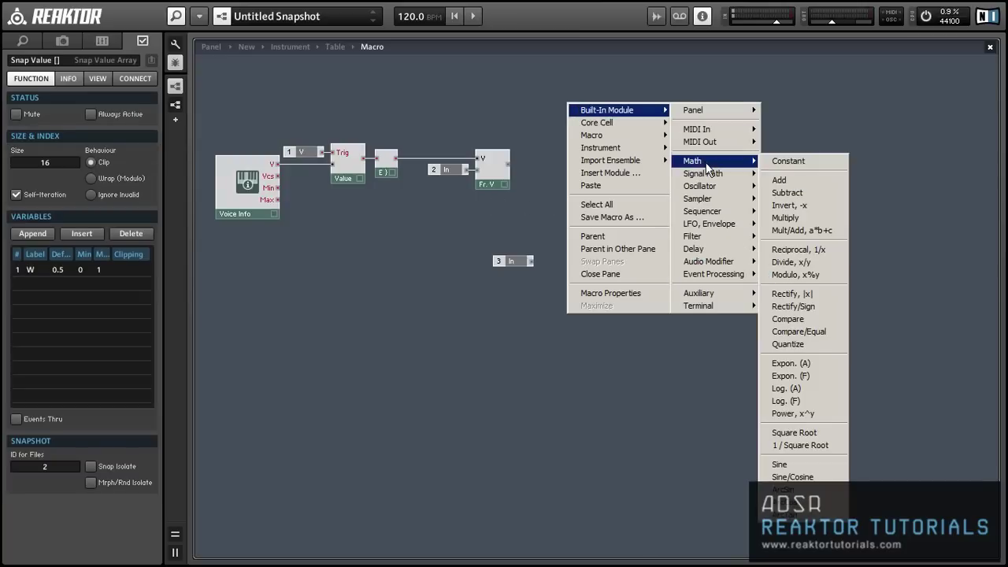
pyautogui.click(784, 180)
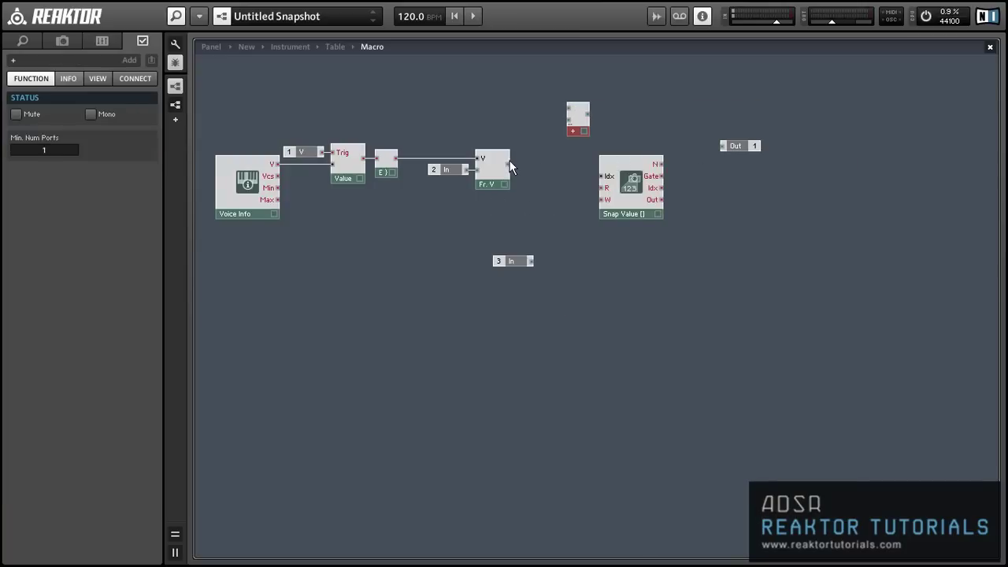
pyautogui.moveTo(509, 161)
pyautogui.mouseDown()
pyautogui.moveTo(570, 116)
pyautogui.moveTo(511, 161)
pyautogui.mouseUp()
pyautogui.rightClick(571, 118)
pyautogui.click(582, 137)
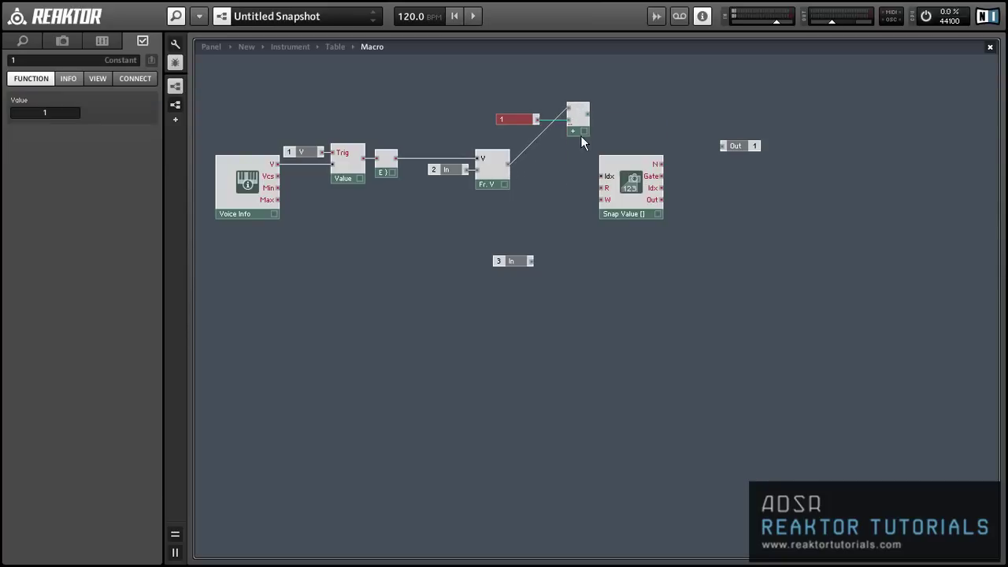
pyautogui.moveTo(524, 118)
pyautogui.mouseDown()
pyautogui.moveTo(574, 134)
pyautogui.moveTo(576, 179)
pyautogui.moveTo(602, 176)
pyautogui.moveTo(653, 202)
pyautogui.moveTo(643, 200)
pyautogui.mouseUp()
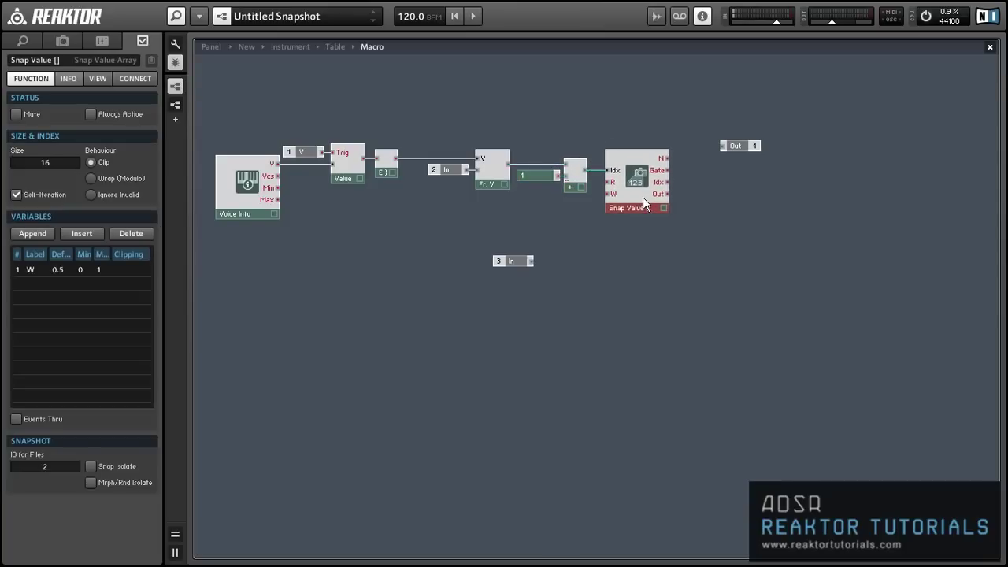
pyautogui.moveTo(532, 133); pyautogui.dragTo(568, 187)
pyautogui.rightClick(578, 188)
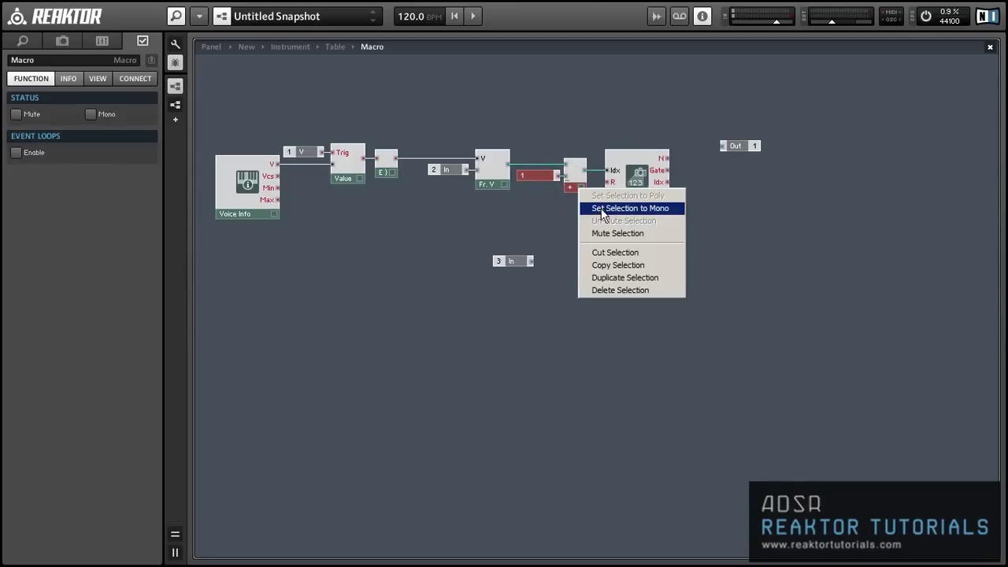
pyautogui.click(602, 211)
pyautogui.click(600, 229)
# Subtract a constant 1 and send the result to the Out port
pyautogui.doubleClick(670, 224)
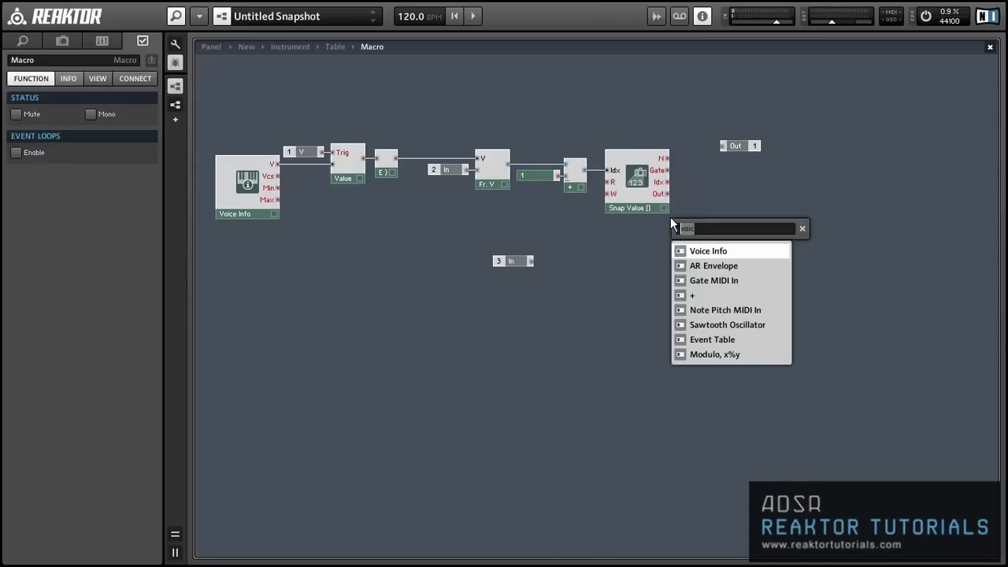
pyautogui.write('-')
pyautogui.press('Return')
pyautogui.moveTo(706, 234); pyautogui.dragTo(774, 198)
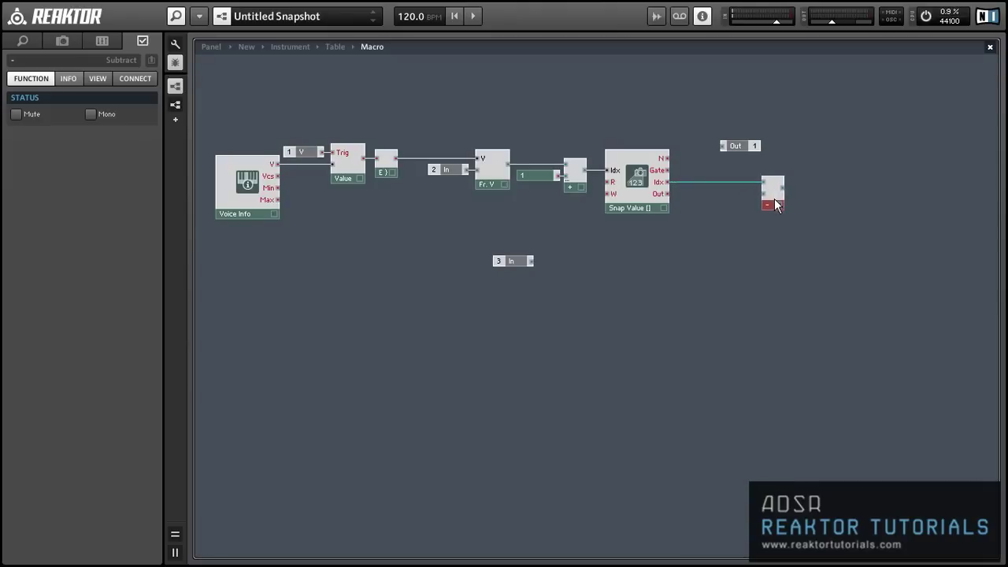
pyautogui.rightClick(765, 194)
pyautogui.click(777, 213)
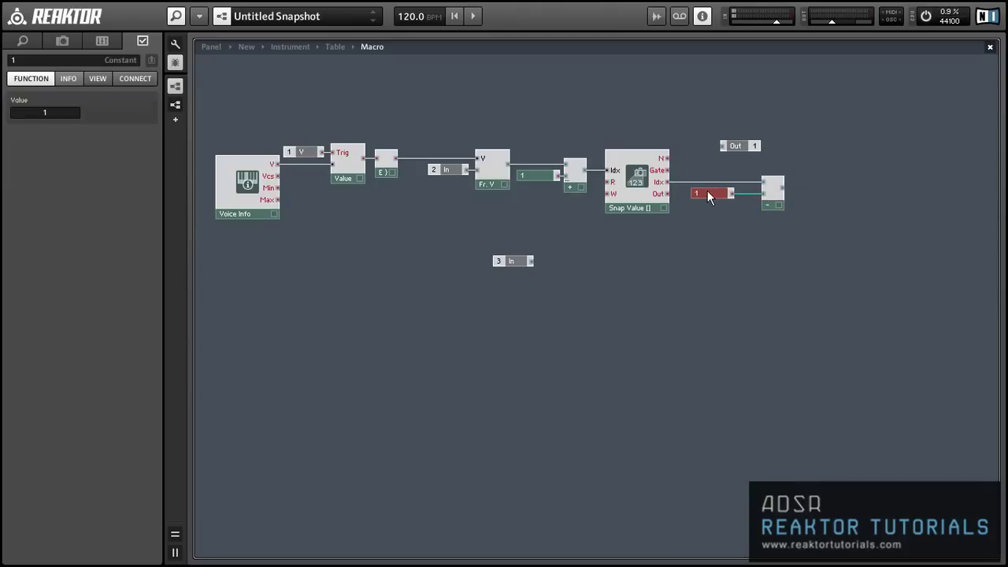
pyautogui.moveTo(781, 188); pyautogui.dragTo(810, 192)
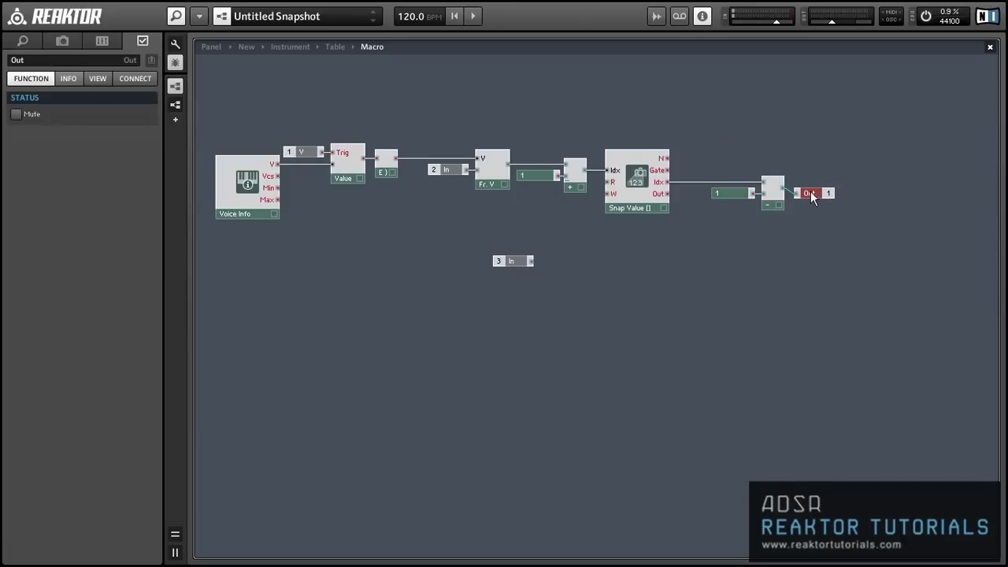
# Rename input port 2 to Idx and the Out port to WX
pyautogui.click(504, 198)
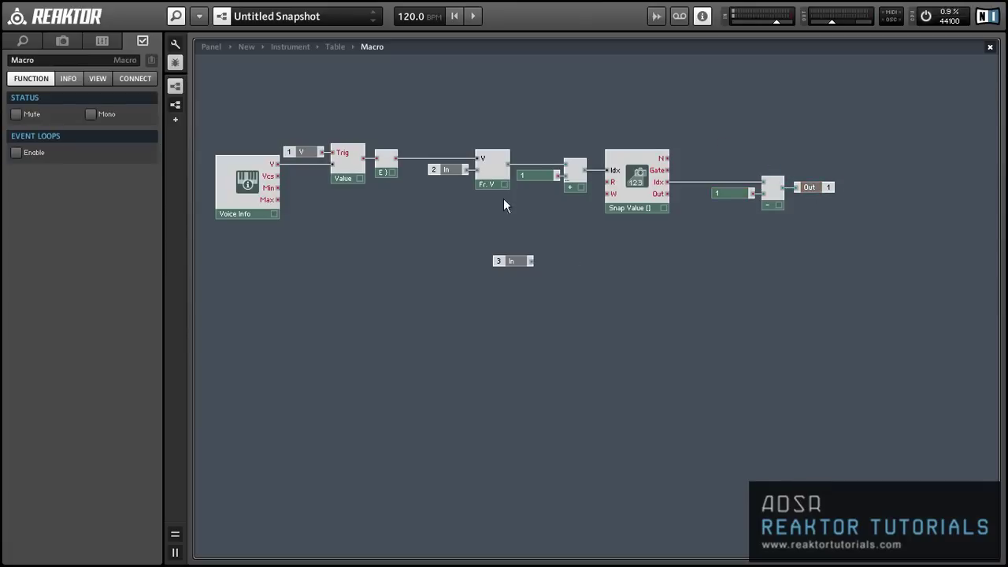
pyautogui.click(448, 170)
pyautogui.click(31, 61)
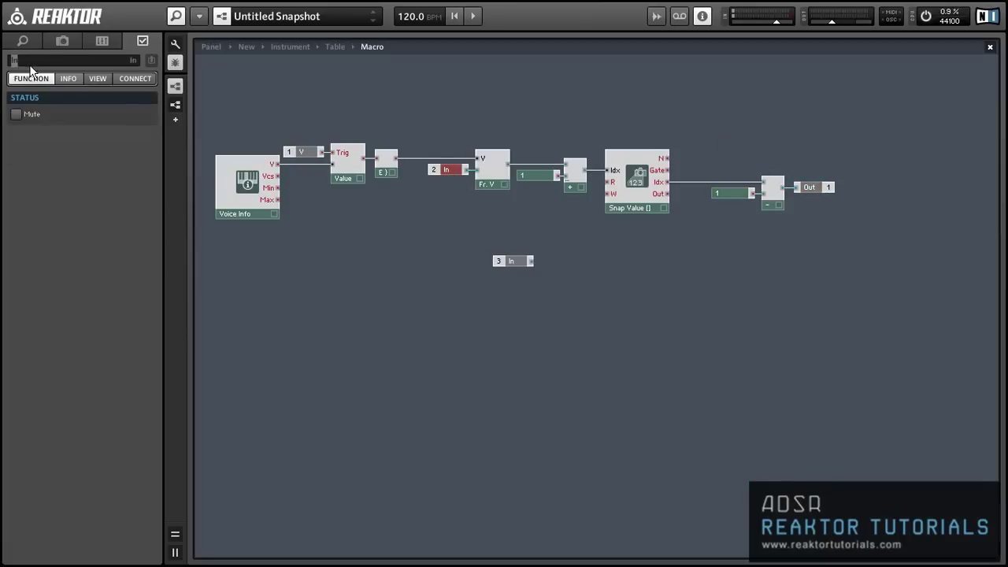
pyautogui.write('Idx')
pyautogui.press('Return')
pyautogui.click(515, 194)
pyautogui.click(497, 183)
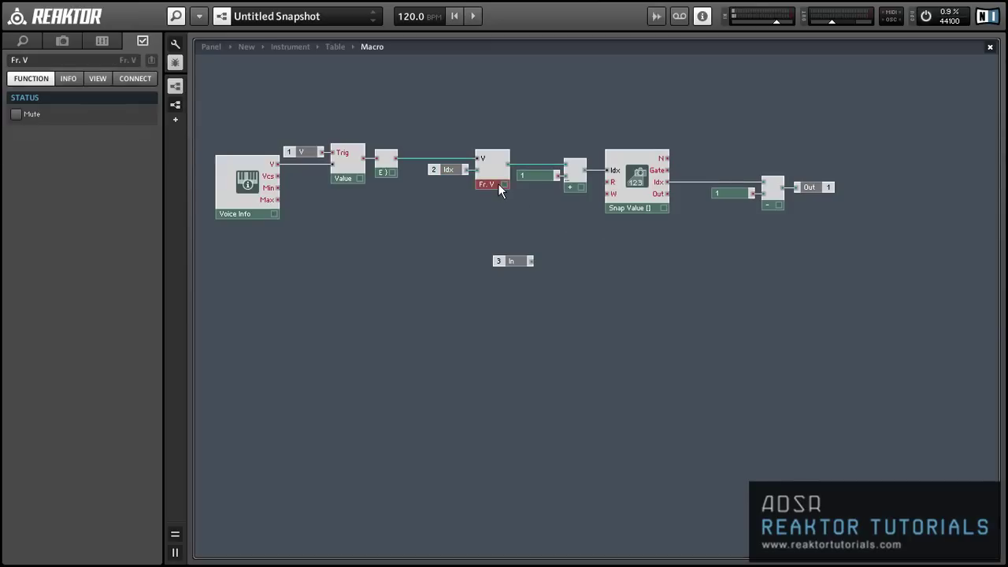
pyautogui.click(823, 190)
pyautogui.click(42, 60)
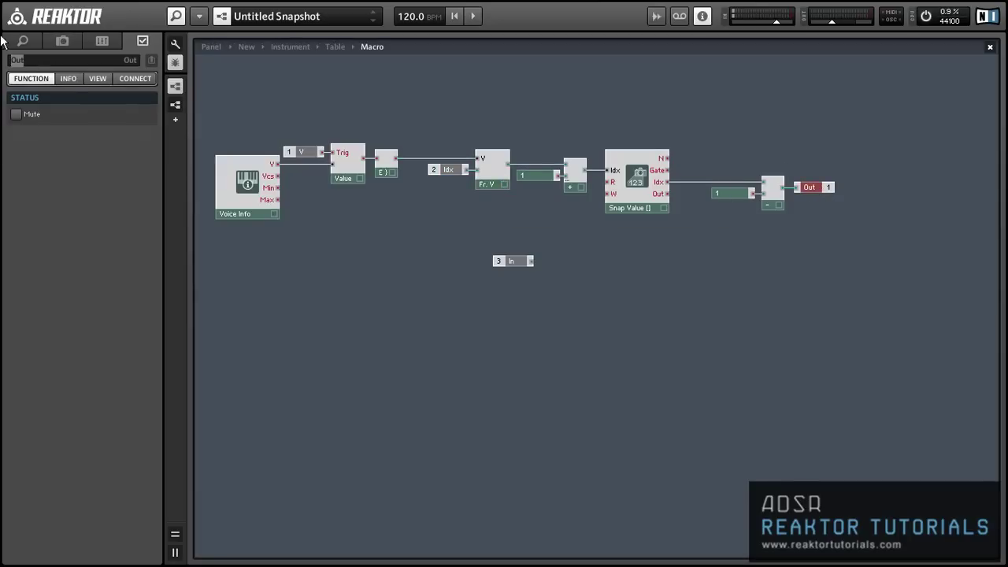
pyautogui.write('WX')
pyautogui.press('Return')
# Duplicate Fr. V for input port 3, rename it W, and wire it to the array's W input
pyautogui.click(492, 183)
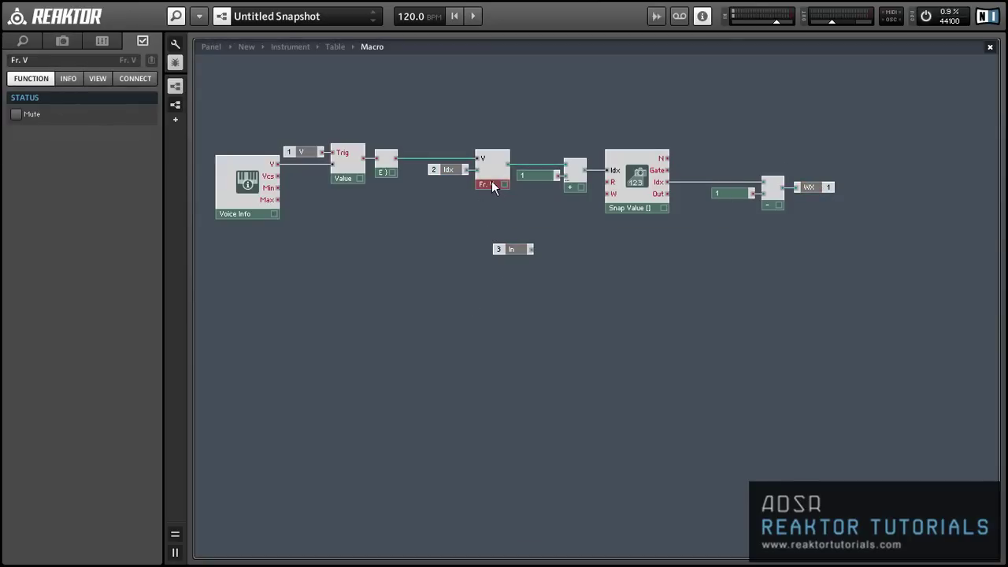
pyautogui.moveTo(492, 189); pyautogui.dragTo(477, 211)
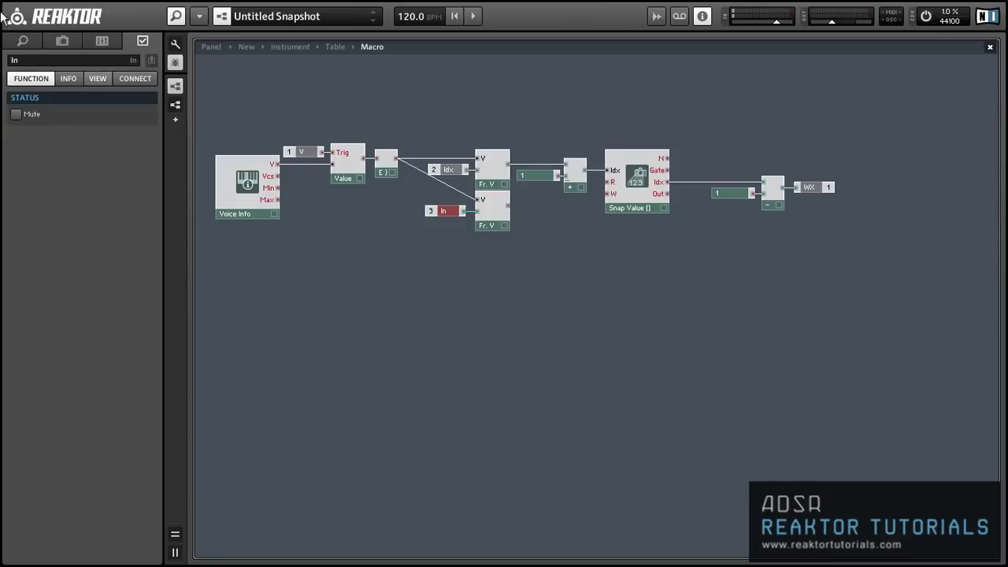
pyautogui.click(24, 60)
pyautogui.write('W')
pyautogui.press('Return')
pyautogui.click(581, 344)
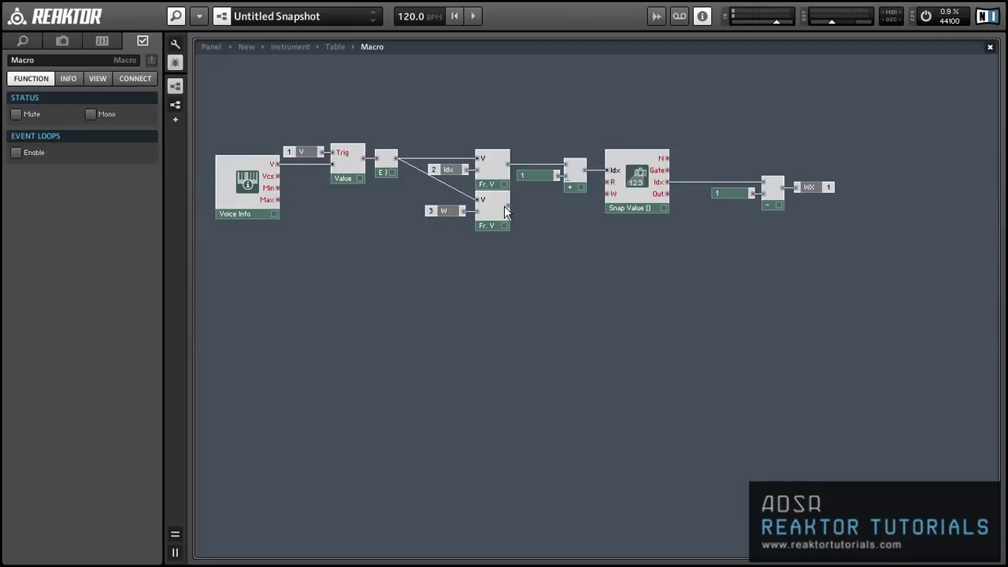
pyautogui.moveTo(507, 206); pyautogui.dragTo(609, 193)
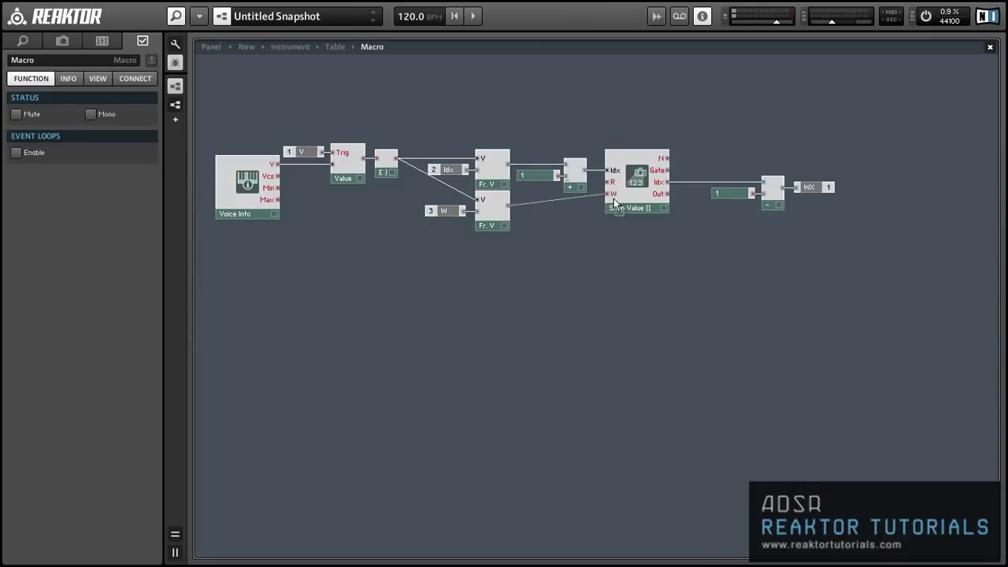
# Add a second output port Val fed by the array's Out, then return to the Table level
pyautogui.rightClick(714, 218)
pyautogui.moveTo(732, 226)
pyautogui.moveTo(864, 423)
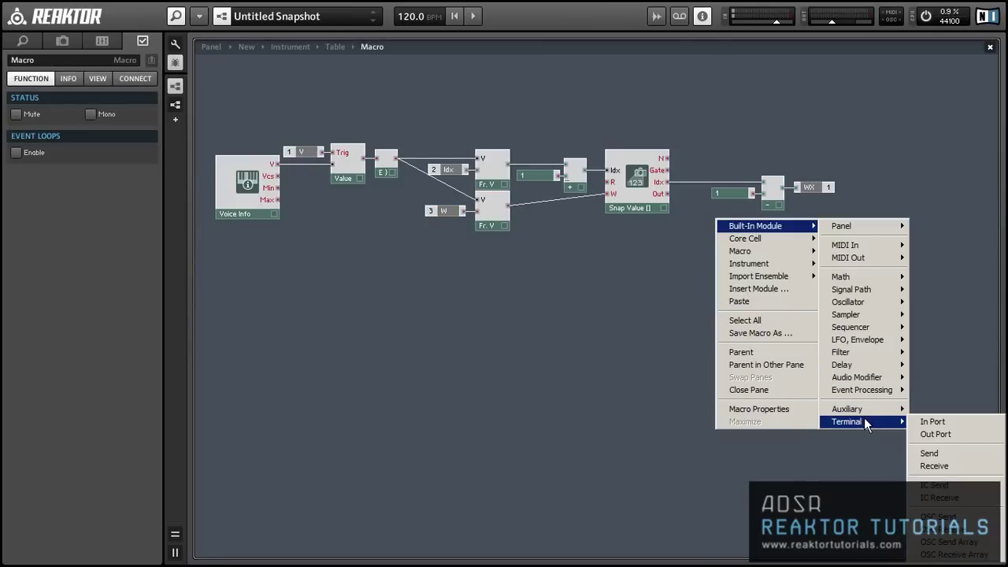
pyautogui.click(934, 434)
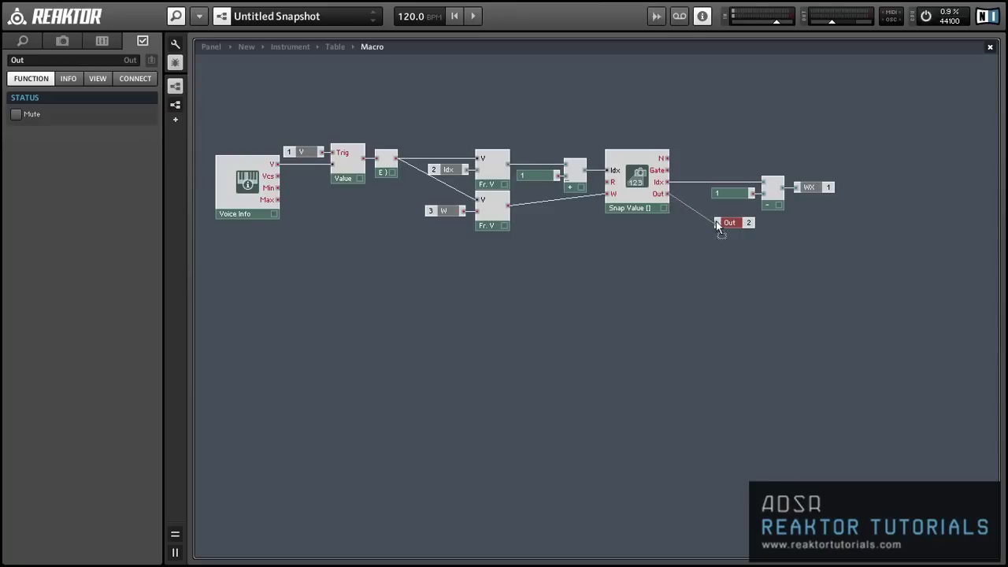
pyautogui.moveTo(739, 224); pyautogui.dragTo(695, 200)
pyautogui.moveTo(681, 137); pyautogui.dragTo(784, 203)
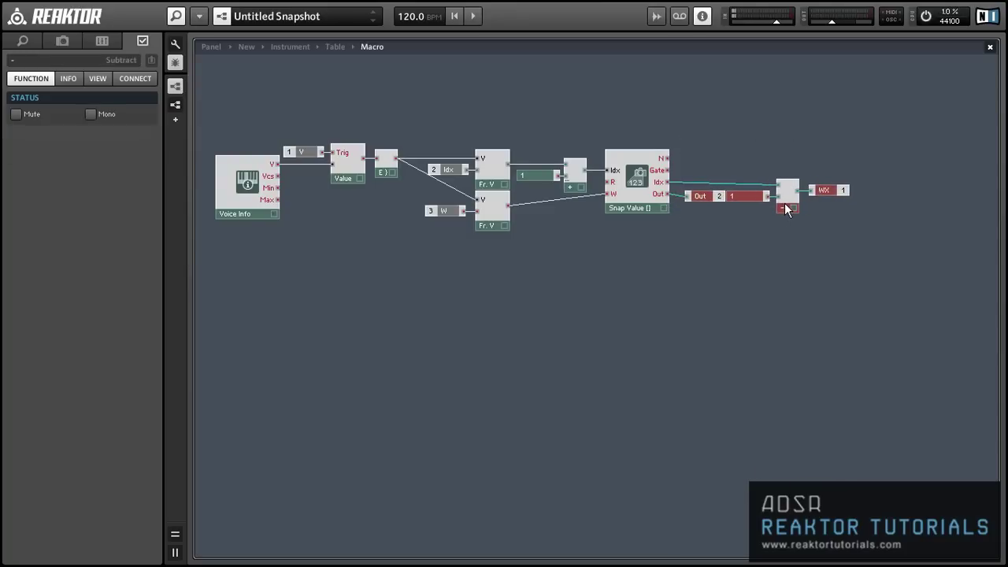
pyautogui.click(698, 192)
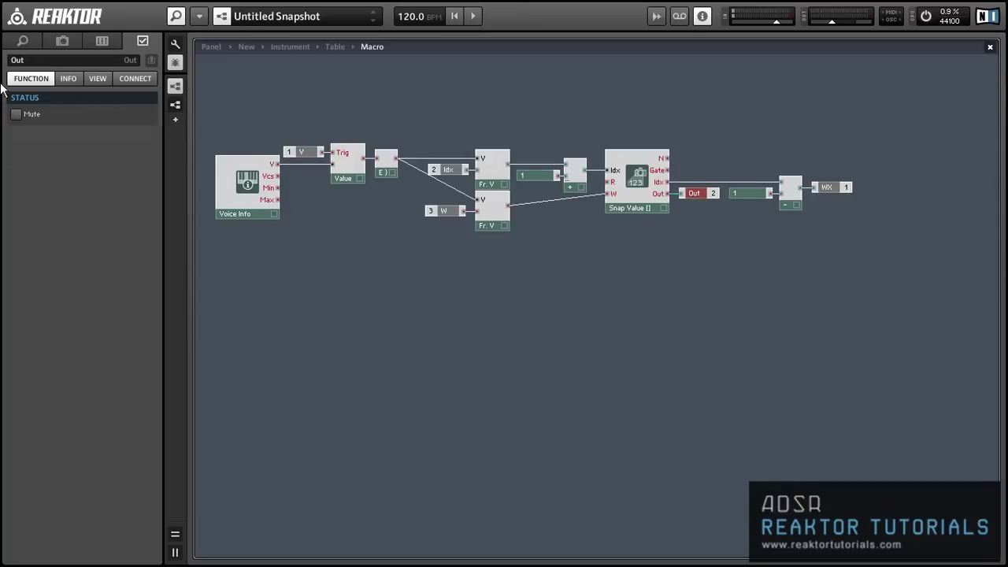
pyautogui.click(19, 60)
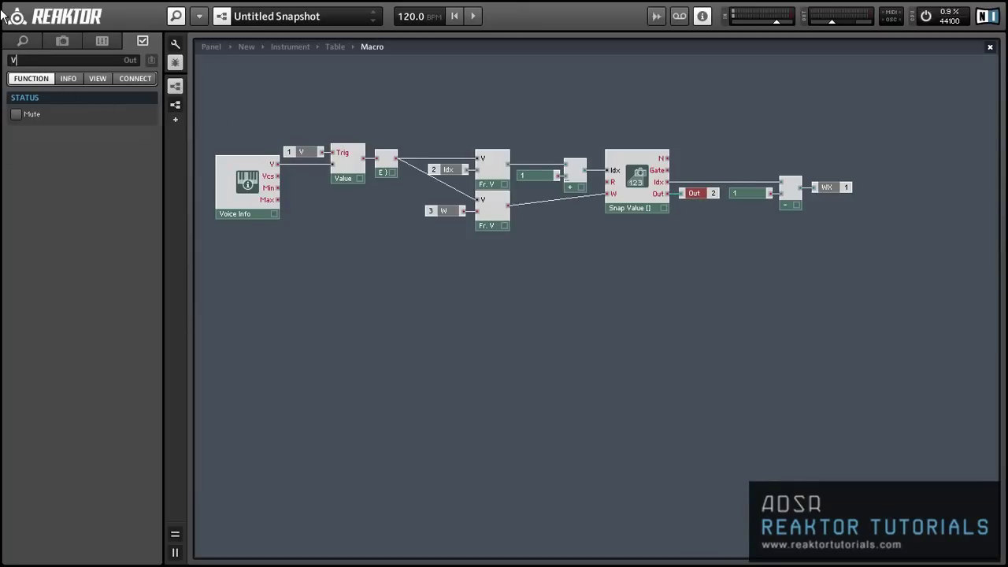
pyautogui.doubleClick(443, 344)
# Connect Order's outputs to the macro's V and Idx, the table output to W, and WX to WX
pyautogui.moveTo(470, 323); pyautogui.dragTo(476, 240)
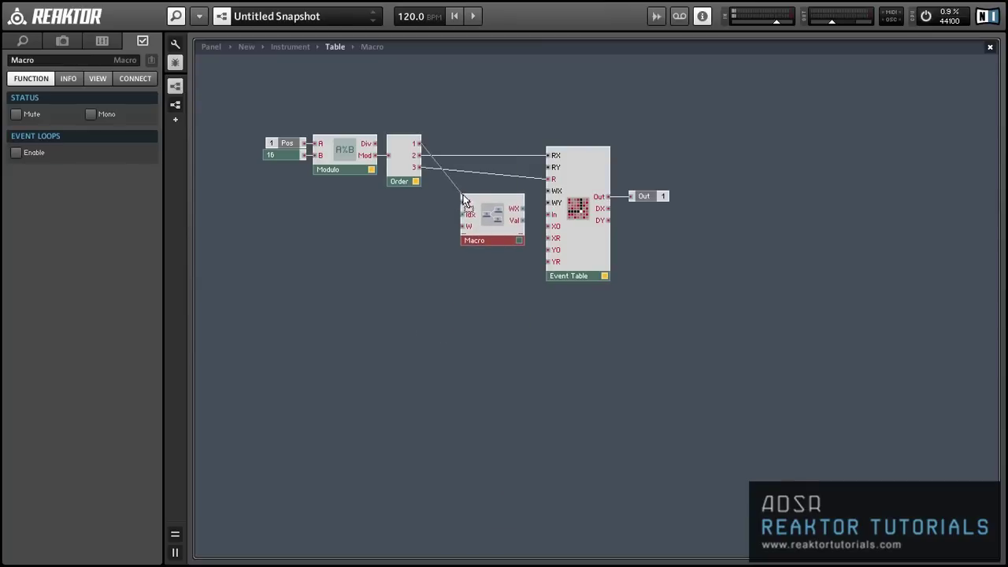
pyautogui.moveTo(463, 200); pyautogui.dragTo(466, 209)
pyautogui.click(447, 211)
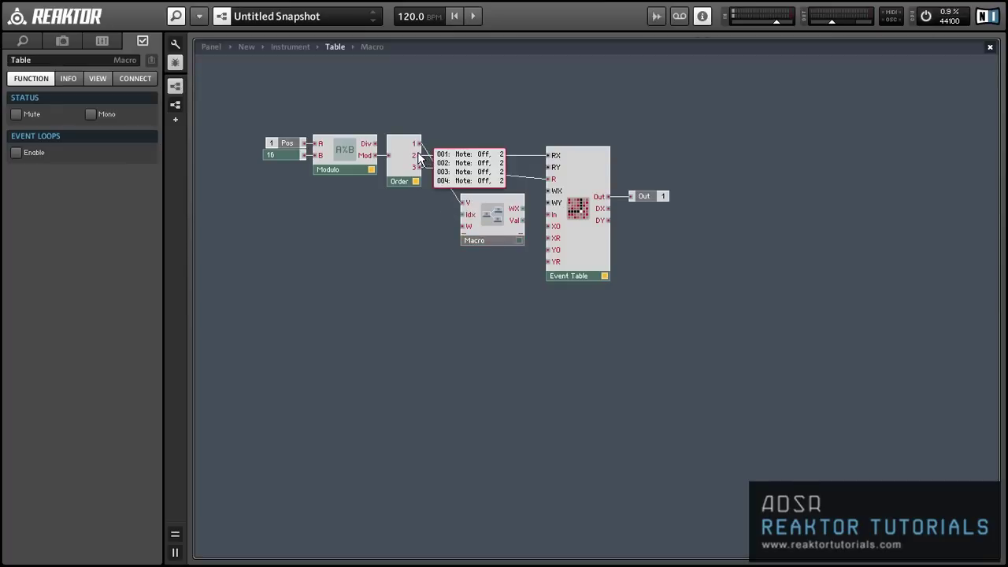
pyautogui.moveTo(420, 155); pyautogui.dragTo(488, 217)
pyautogui.click(493, 225)
pyautogui.moveTo(606, 196); pyautogui.dragTo(462, 225)
pyautogui.click(472, 265)
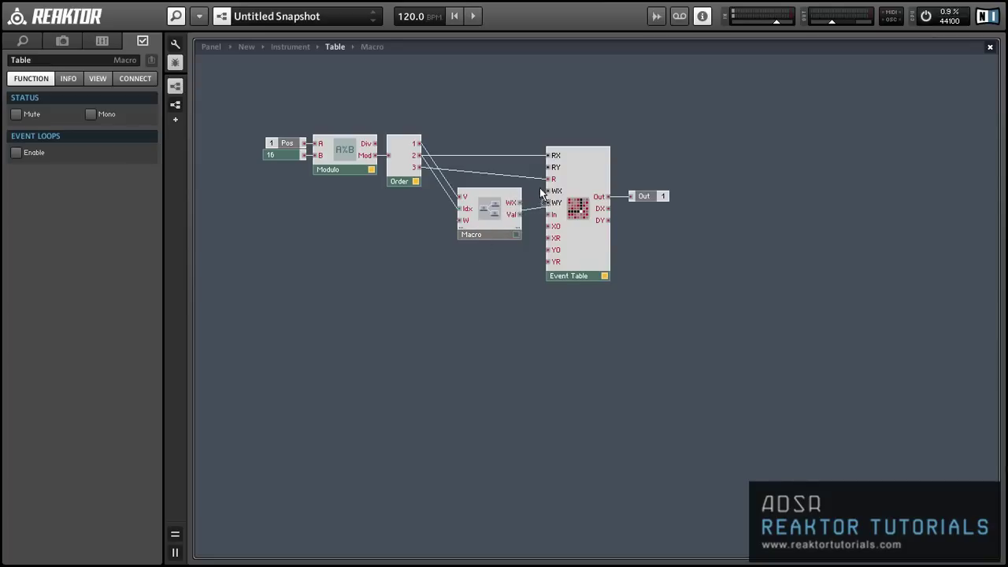
pyautogui.moveTo(542, 192); pyautogui.dragTo(551, 217)
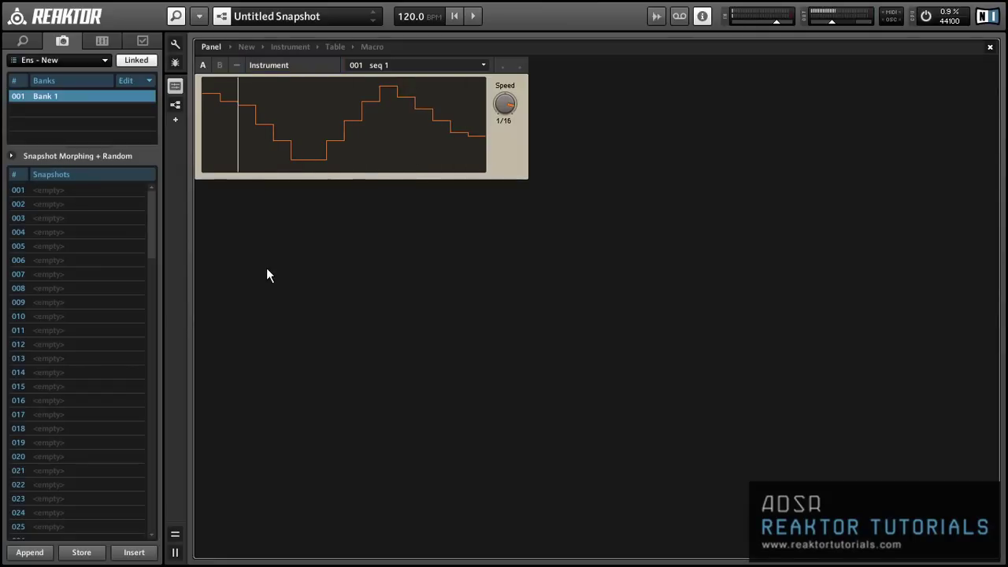
# Recall snapshot 002 seq 2 from the Instrument snapshot list
pyautogui.click(236, 67)
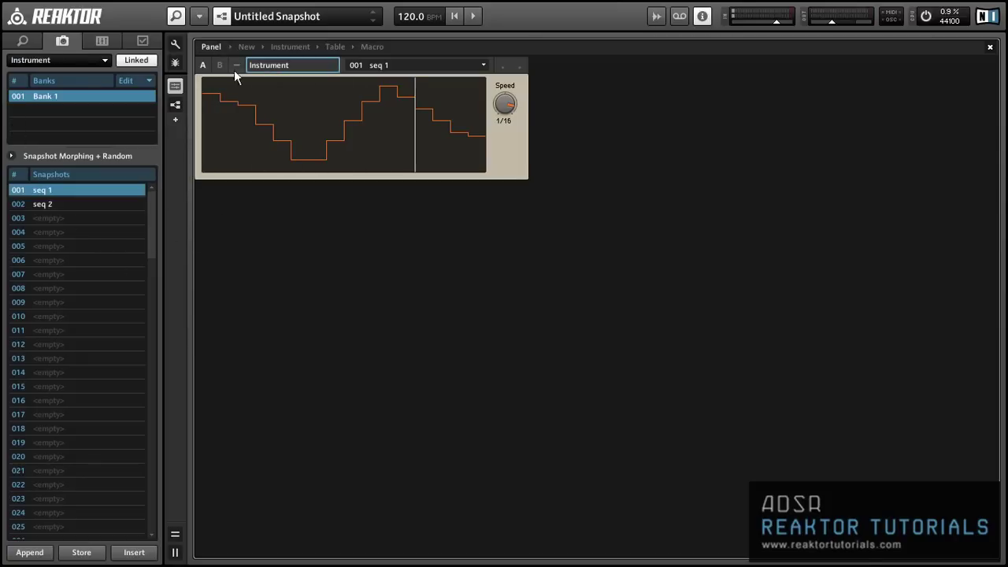
pyautogui.click(43, 205)
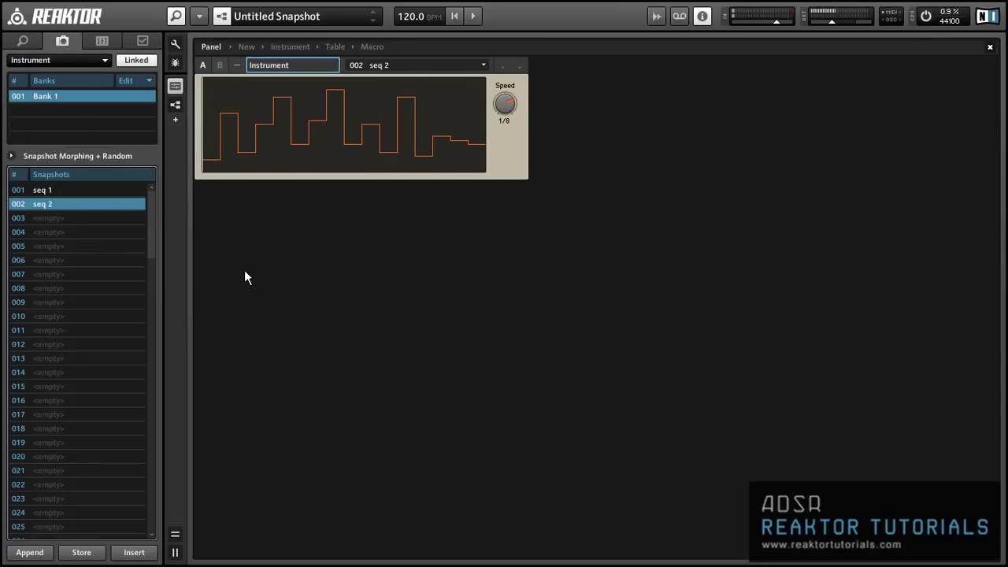